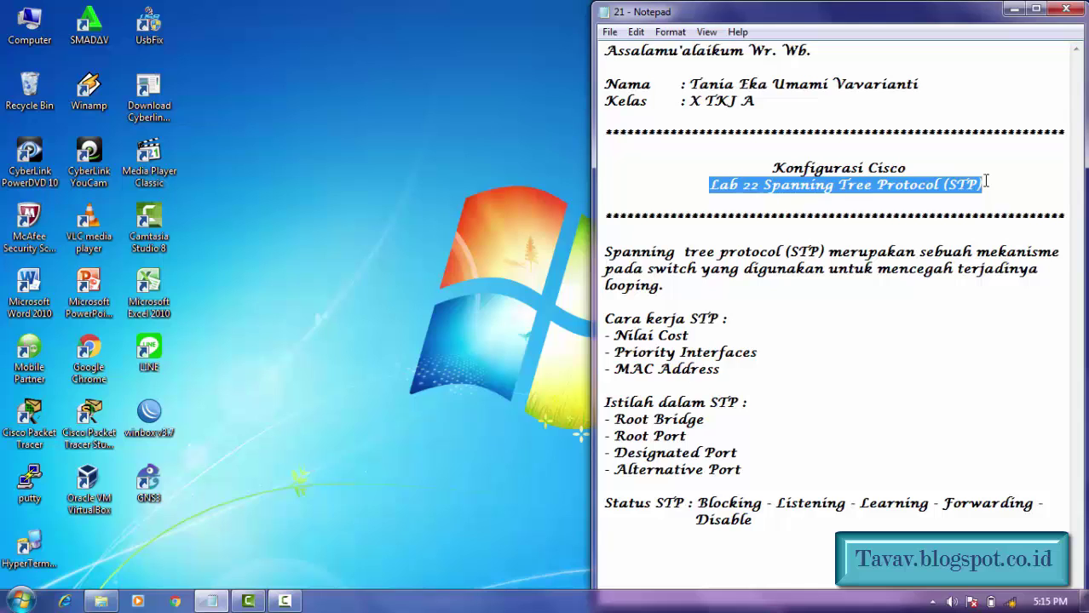
# Review the notes' STP definition and how STP works (cost, interface priority, MAC address), dismissing the Windows color scheme prompt
pyautogui.click(957, 347)
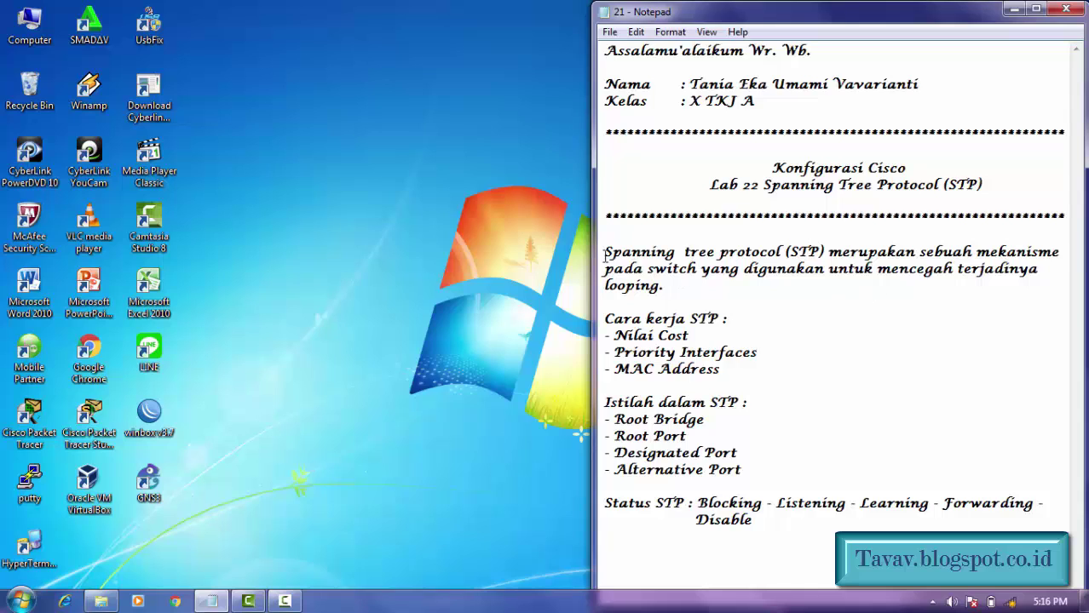
pyautogui.moveTo(604, 253); pyautogui.dragTo(707, 289)
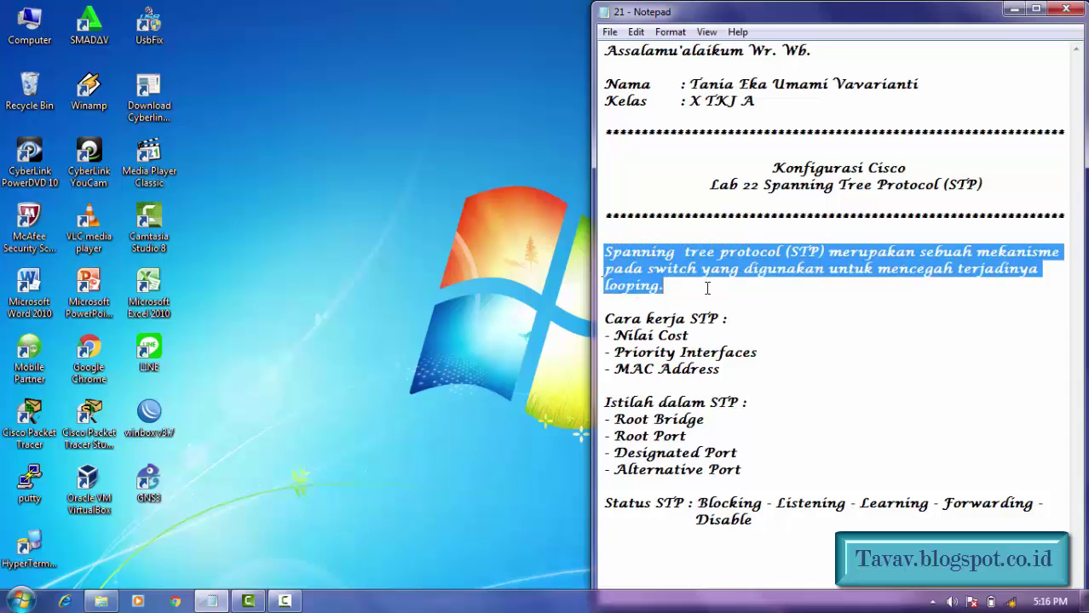
pyautogui.click(707, 289)
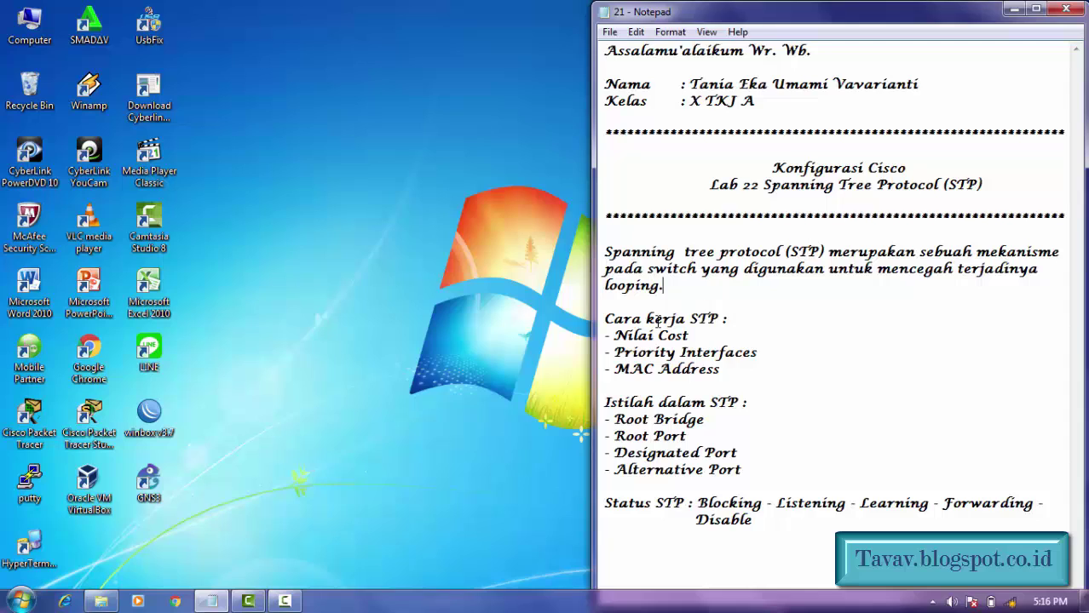
pyautogui.moveTo(606, 319); pyautogui.dragTo(747, 370)
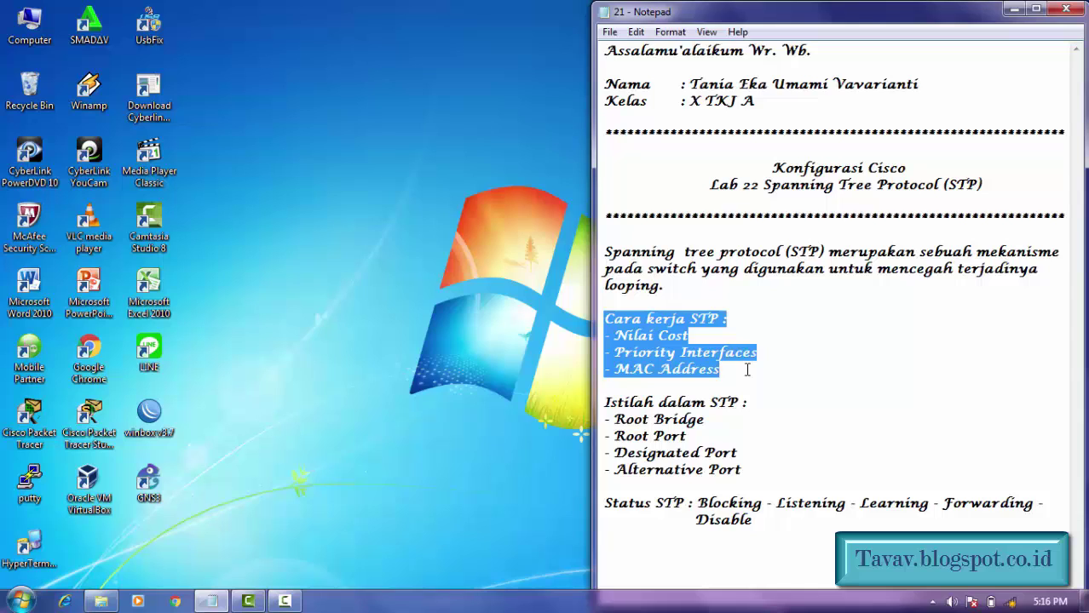
pyautogui.click(747, 370)
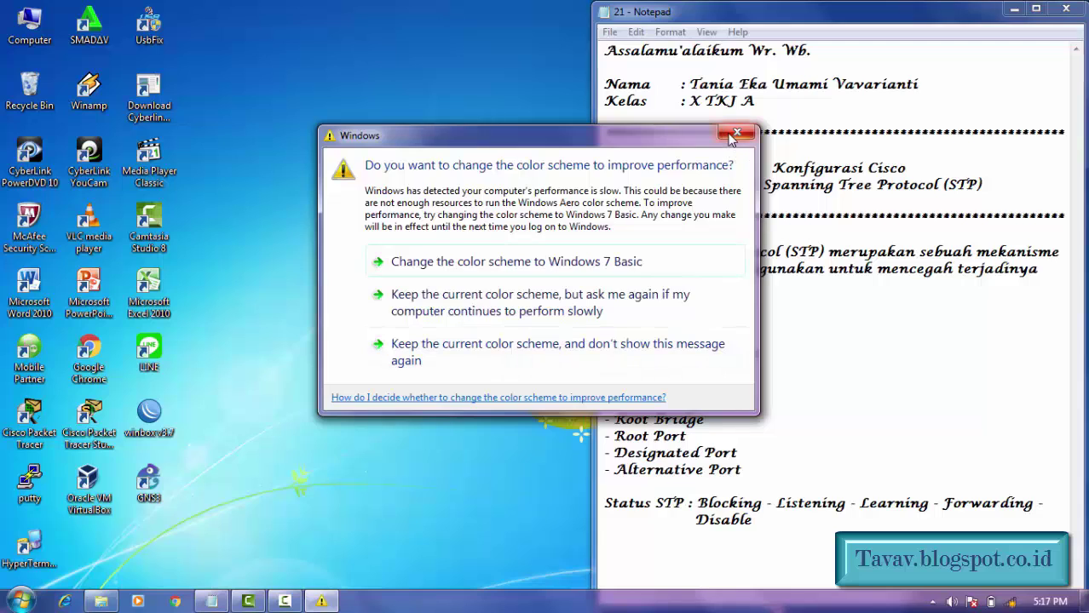
pyautogui.click(735, 134)
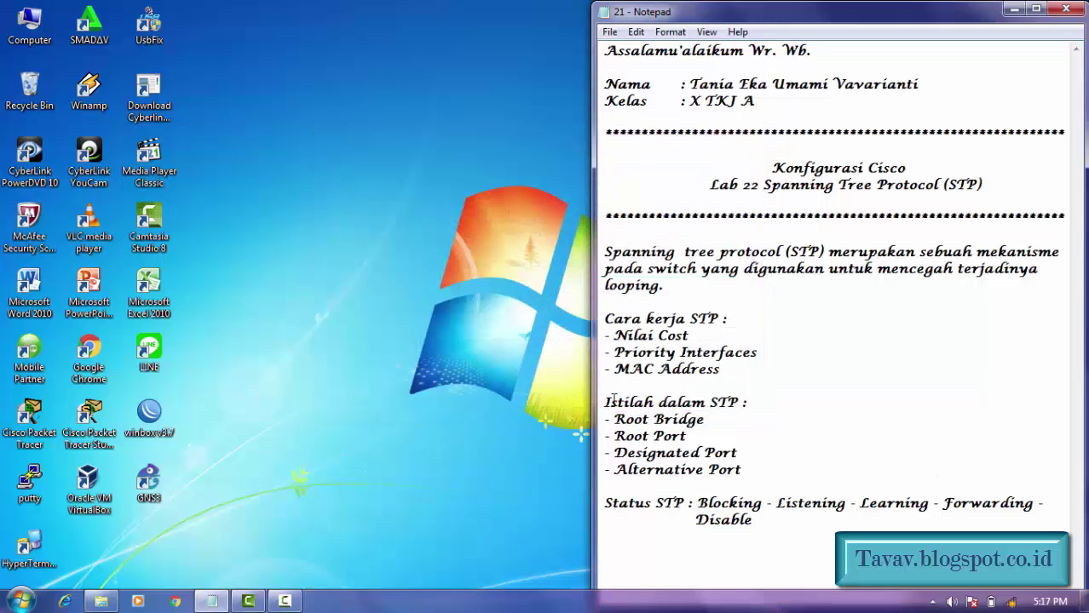
# Go through the STP terms in the notes: Root Bridge, Root Port, Designated Port and Alternative Port
pyautogui.moveTo(605, 419); pyautogui.dragTo(752, 482)
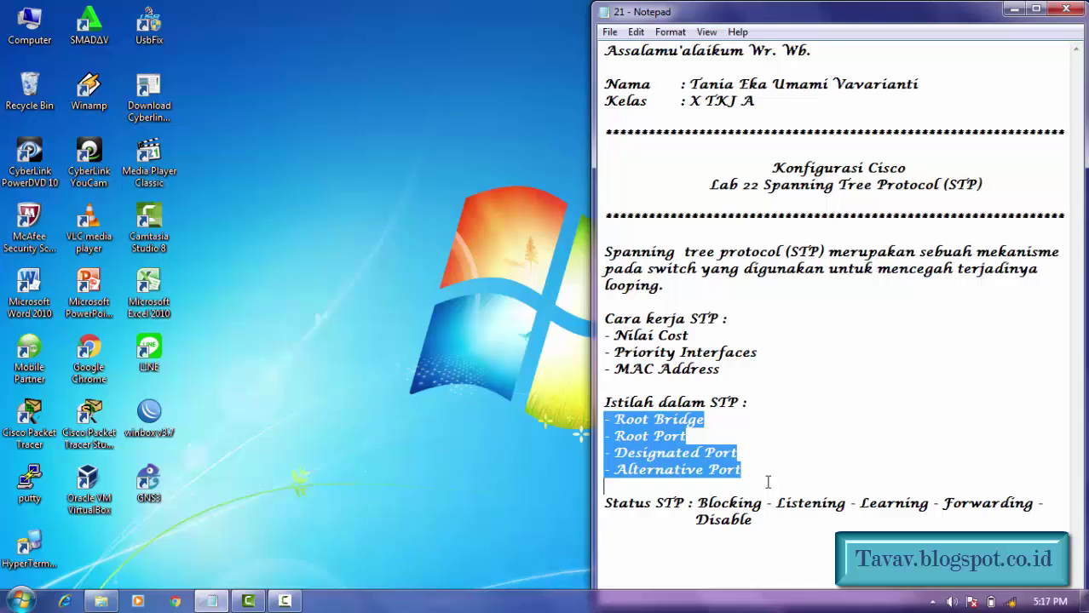
pyautogui.click(704, 422)
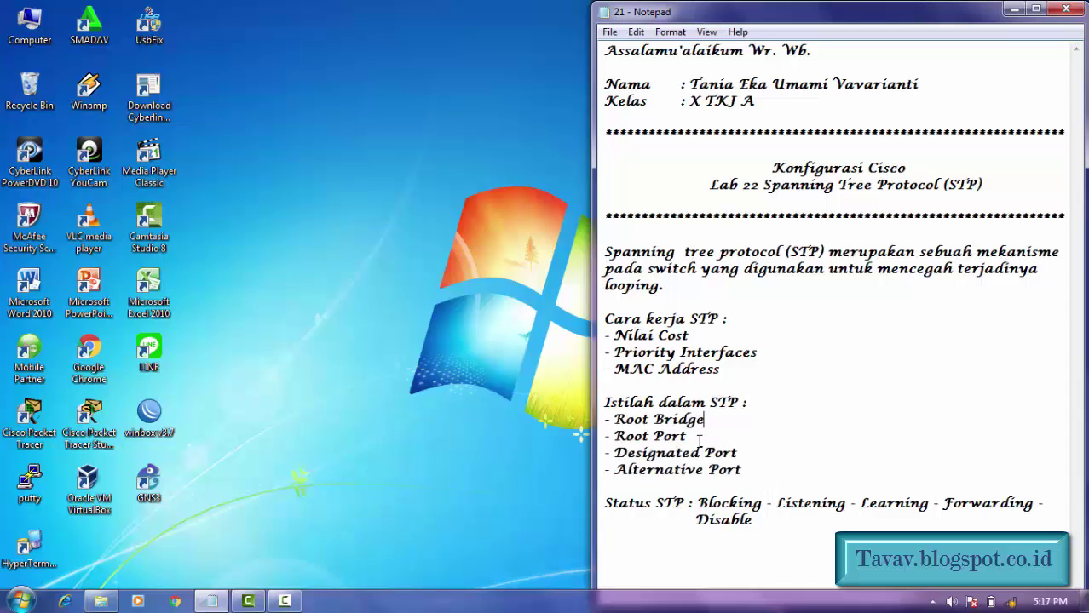
pyautogui.moveTo(686, 435); pyautogui.dragTo(606, 435)
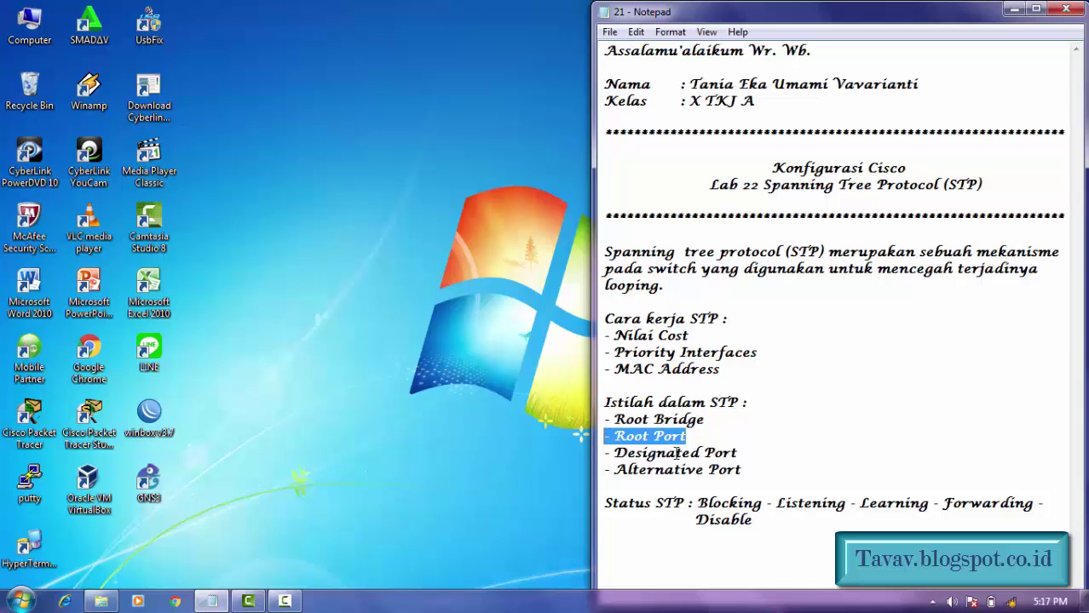
pyautogui.moveTo(761, 453); pyautogui.dragTo(642, 452)
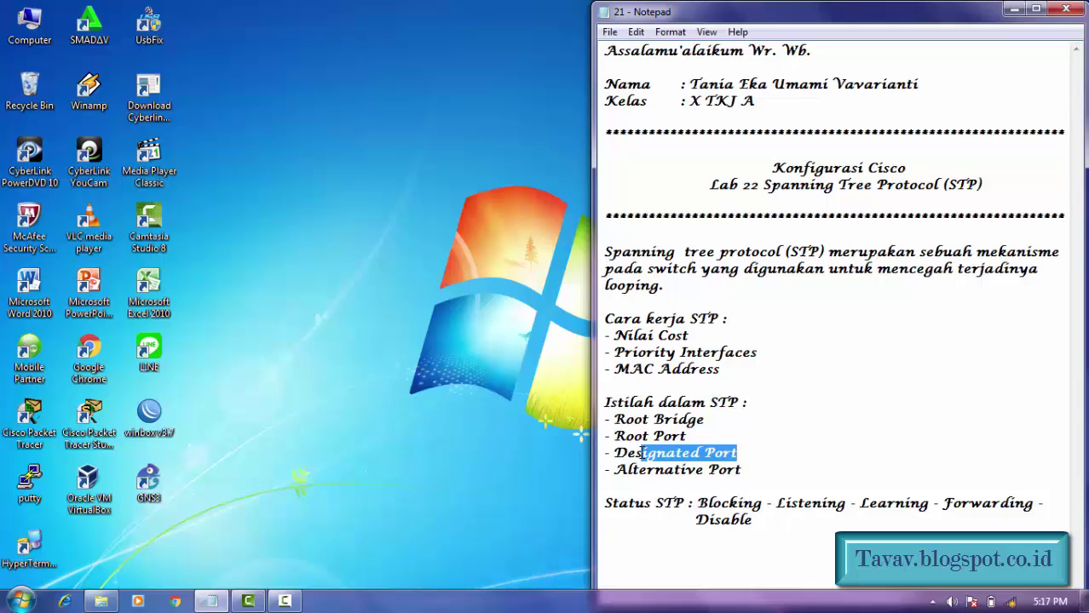
pyautogui.click(750, 473)
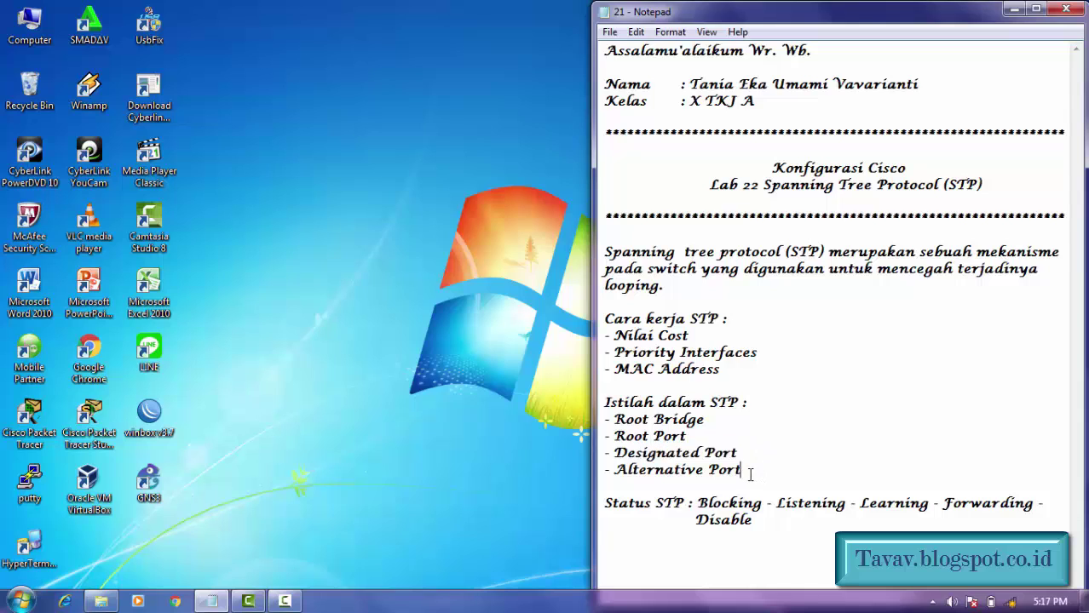
pyautogui.moveTo(750, 474); pyautogui.dragTo(609, 477)
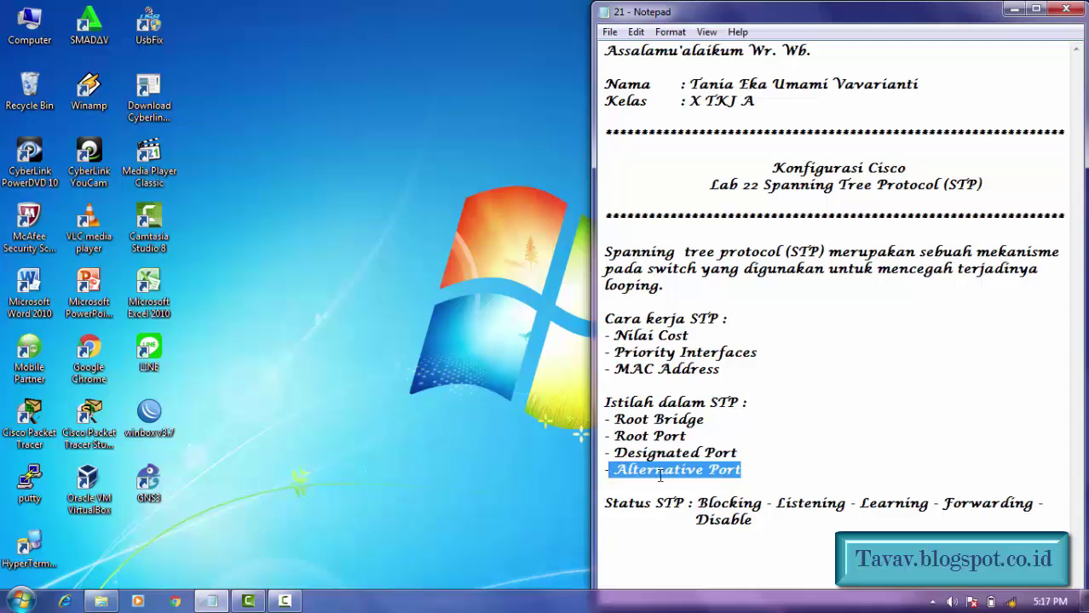
pyautogui.click(785, 458)
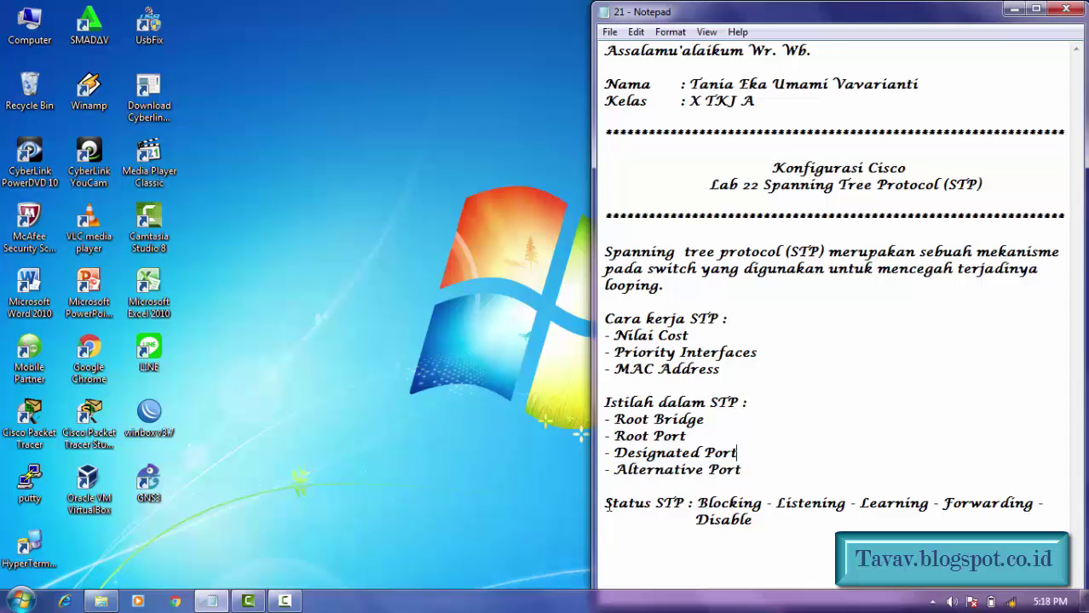
# Go through the STP port statuses in the notes: Blocking, Listening, Learning, Forwarding and Disable
pyautogui.moveTo(613, 504); pyautogui.dragTo(732, 546)
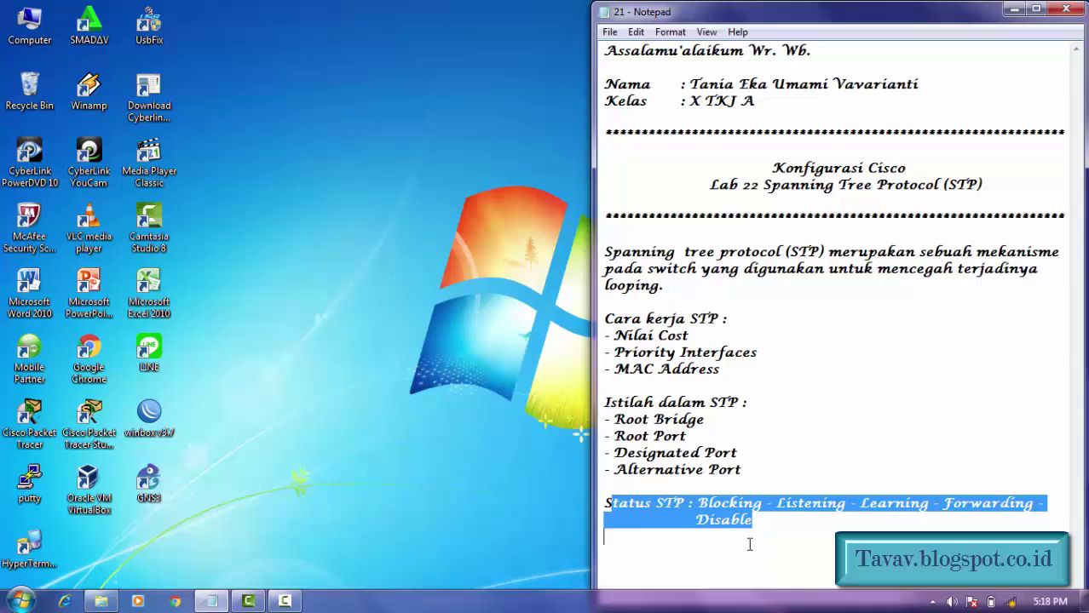
pyautogui.click(749, 544)
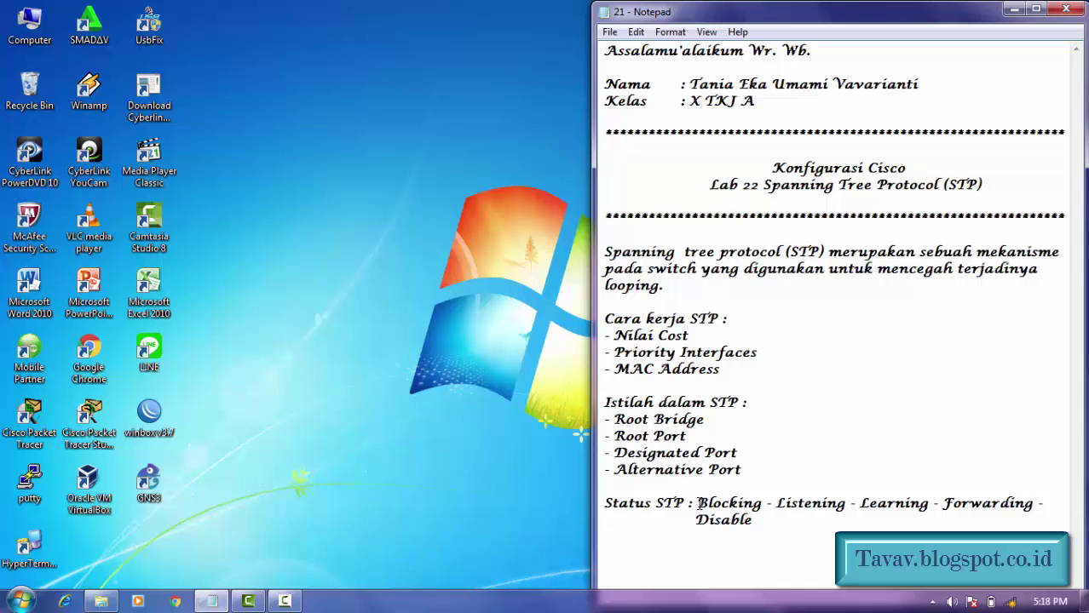
pyautogui.moveTo(699, 503); pyautogui.dragTo(764, 503)
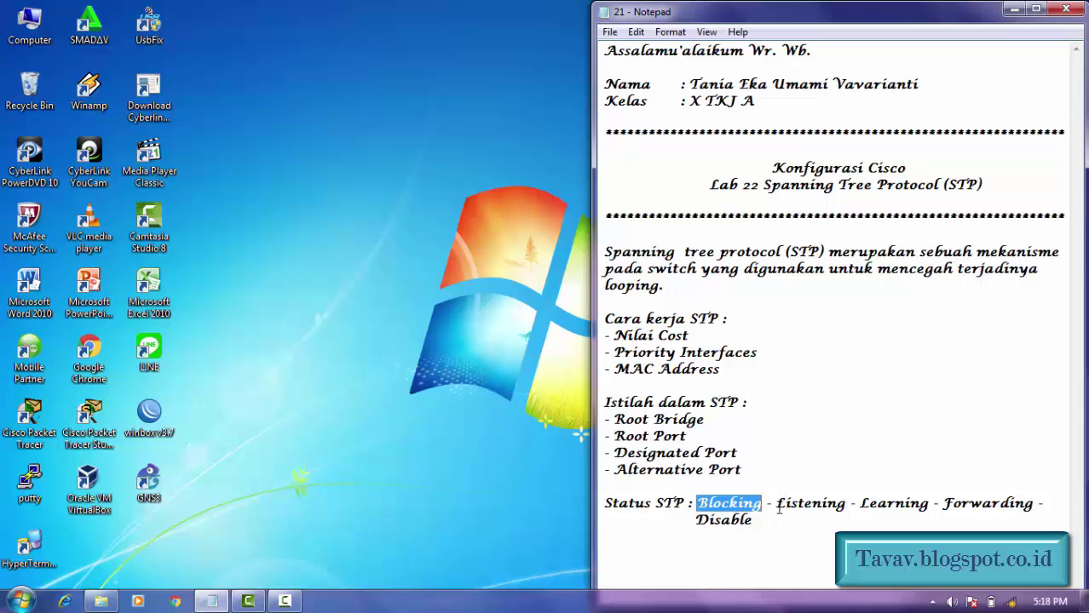
pyautogui.moveTo(777, 507); pyautogui.dragTo(934, 504)
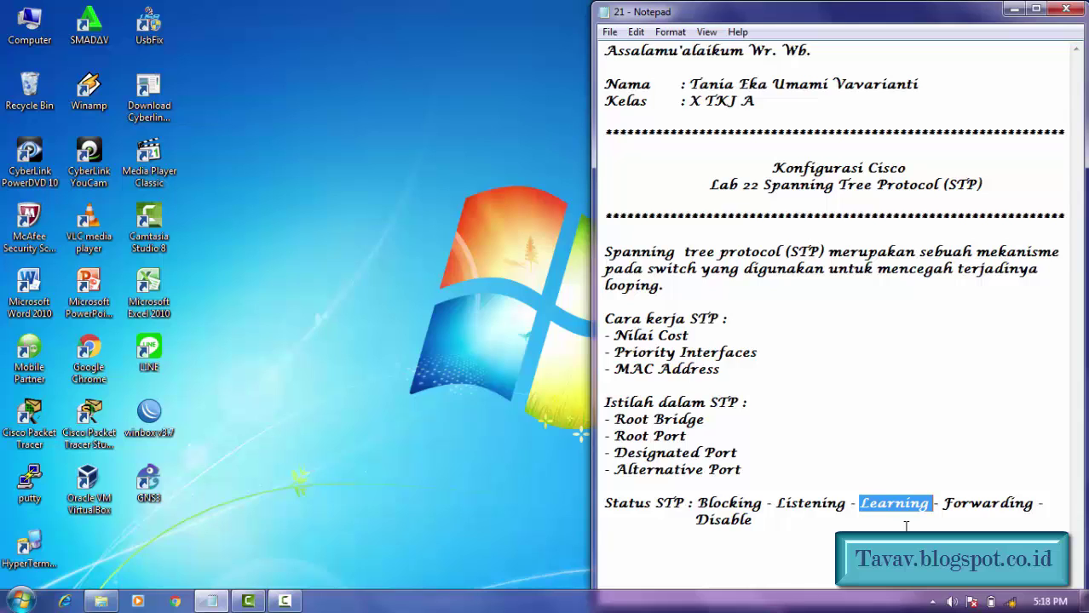
pyautogui.click(906, 526)
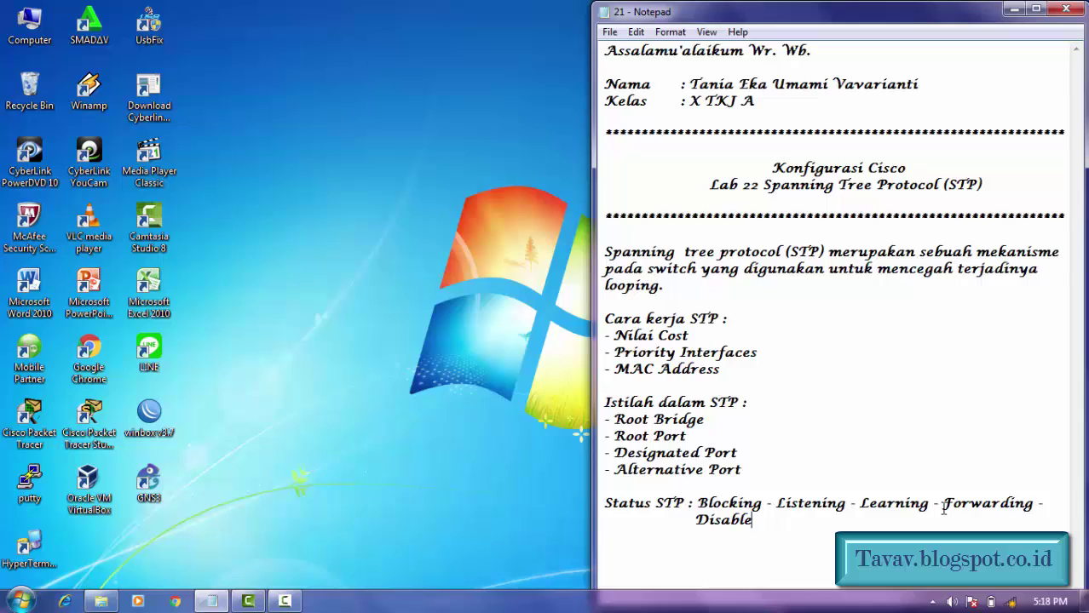
pyautogui.moveTo(943, 506); pyautogui.dragTo(1037, 501)
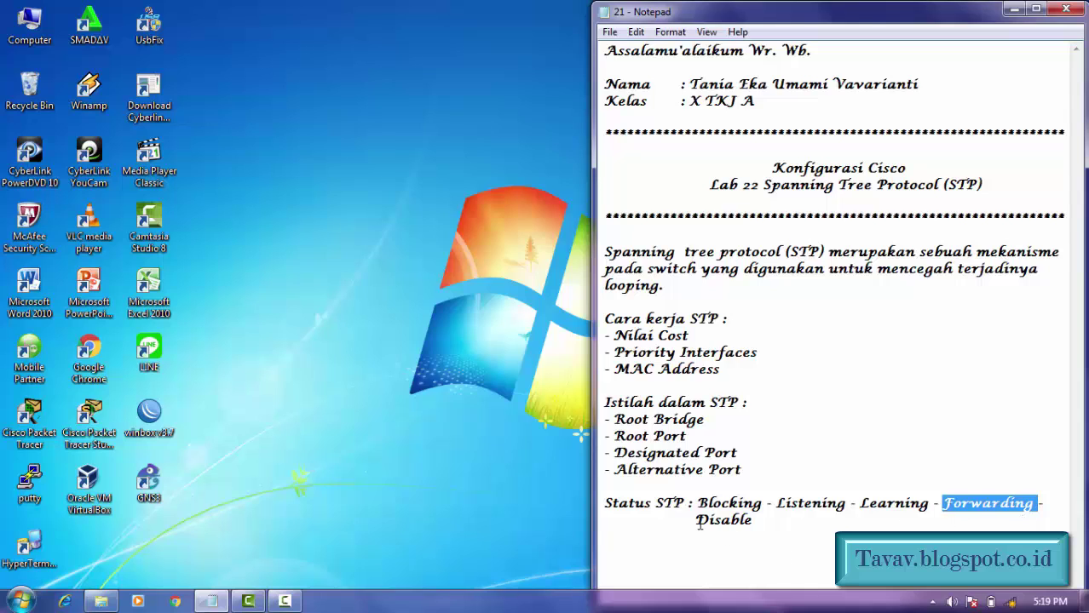
pyautogui.moveTo(701, 523); pyautogui.dragTo(743, 535)
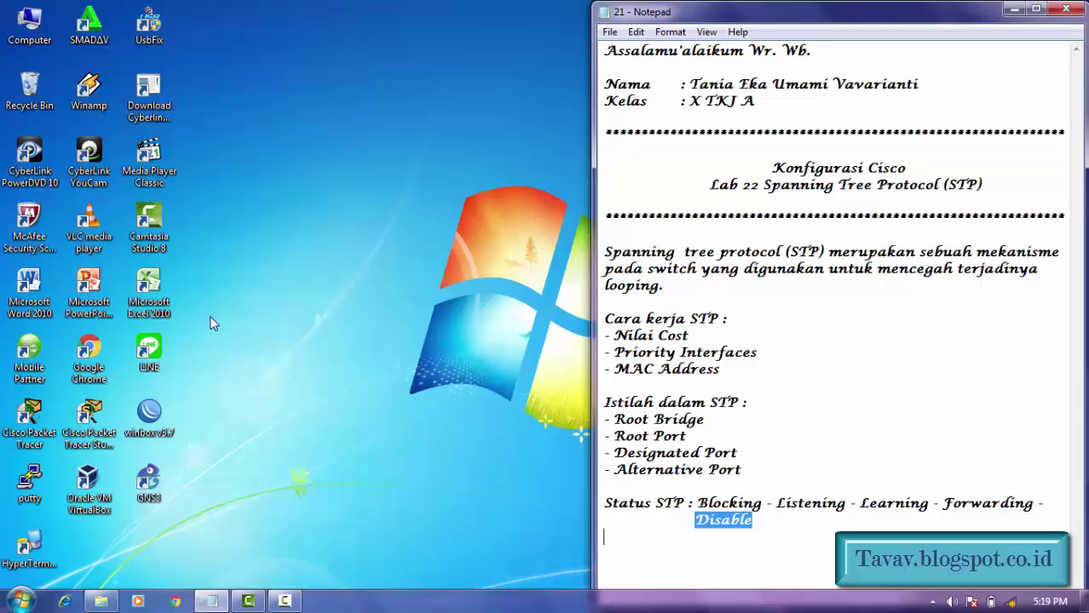
# Open Cisco Packet Tracer Student and move and resize its window to fit beside the notes
pyautogui.doubleClick(86, 445)
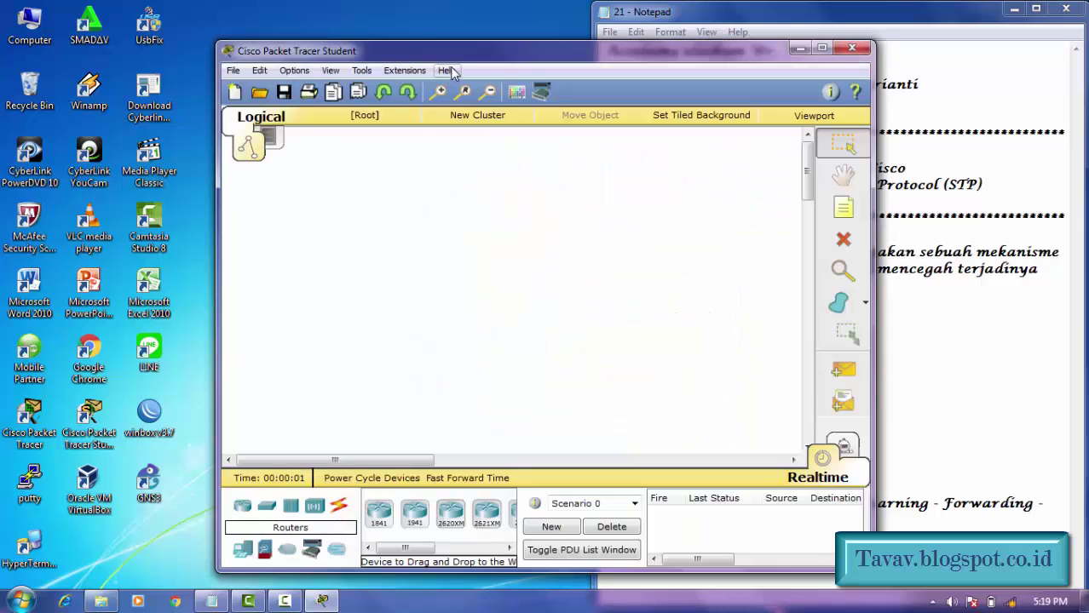
pyautogui.moveTo(448, 58); pyautogui.dragTo(234, 18)
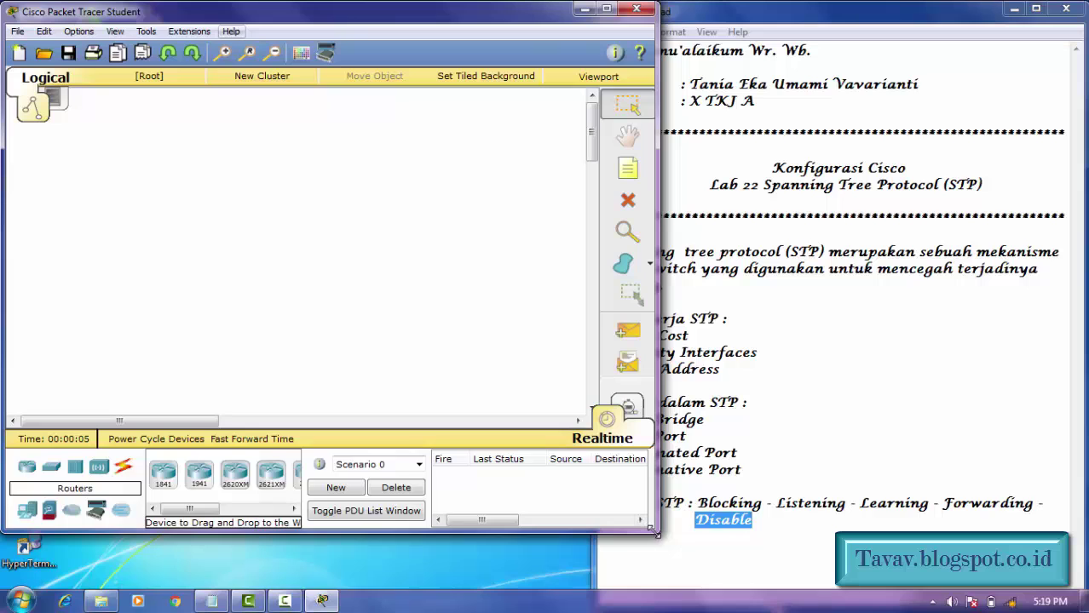
pyautogui.moveTo(655, 532); pyautogui.dragTo(586, 583)
# Place two 2950-24 switches side by side in the upper part of the logical workspace
pyautogui.click(51, 523)
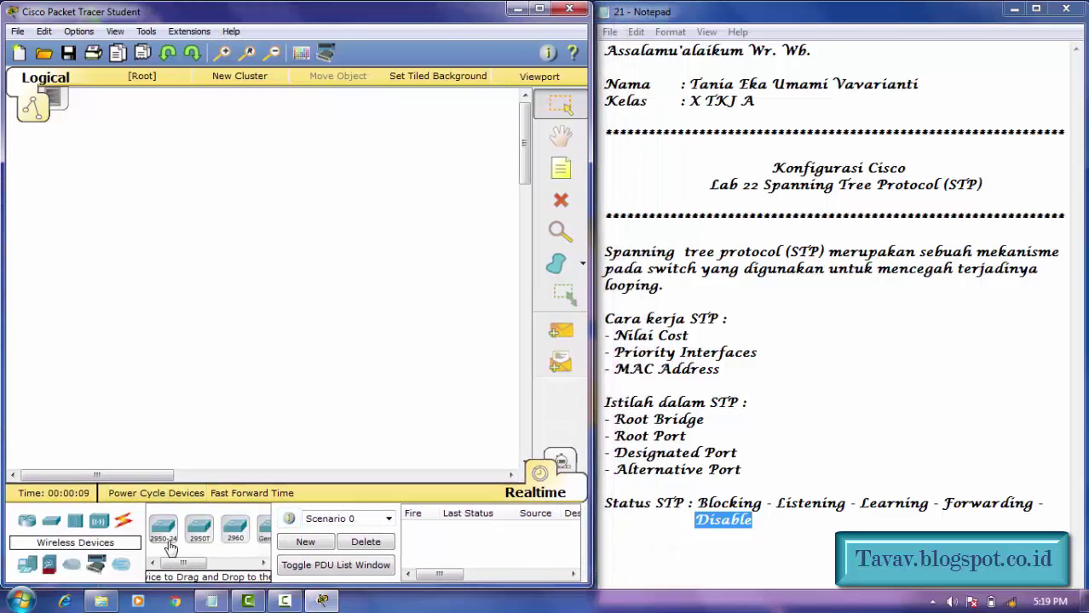
pyautogui.moveTo(171, 548); pyautogui.dragTo(169, 191)
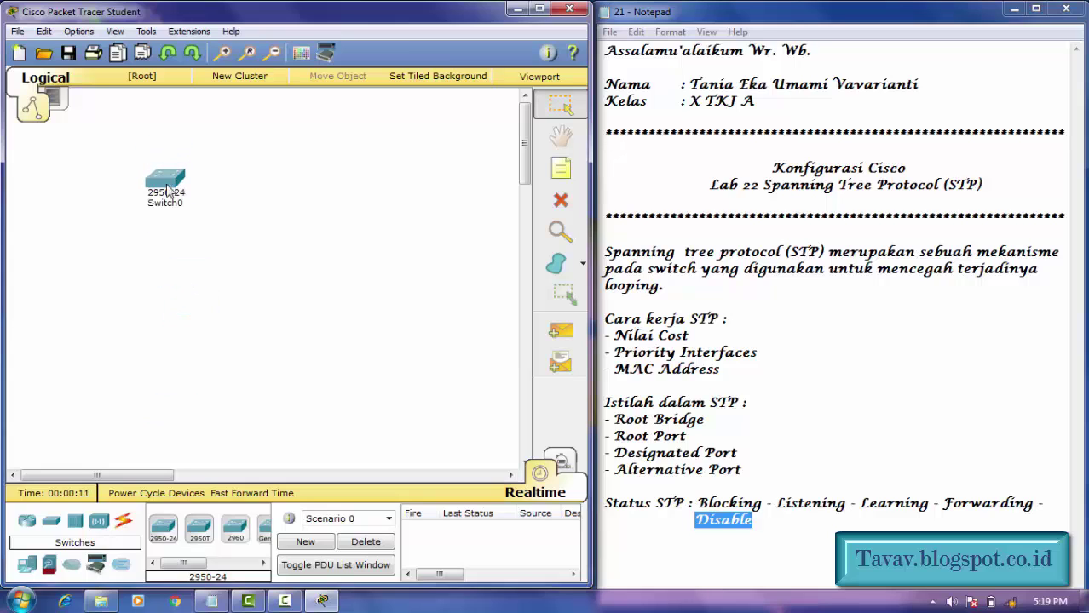
pyautogui.moveTo(170, 537); pyautogui.dragTo(332, 189)
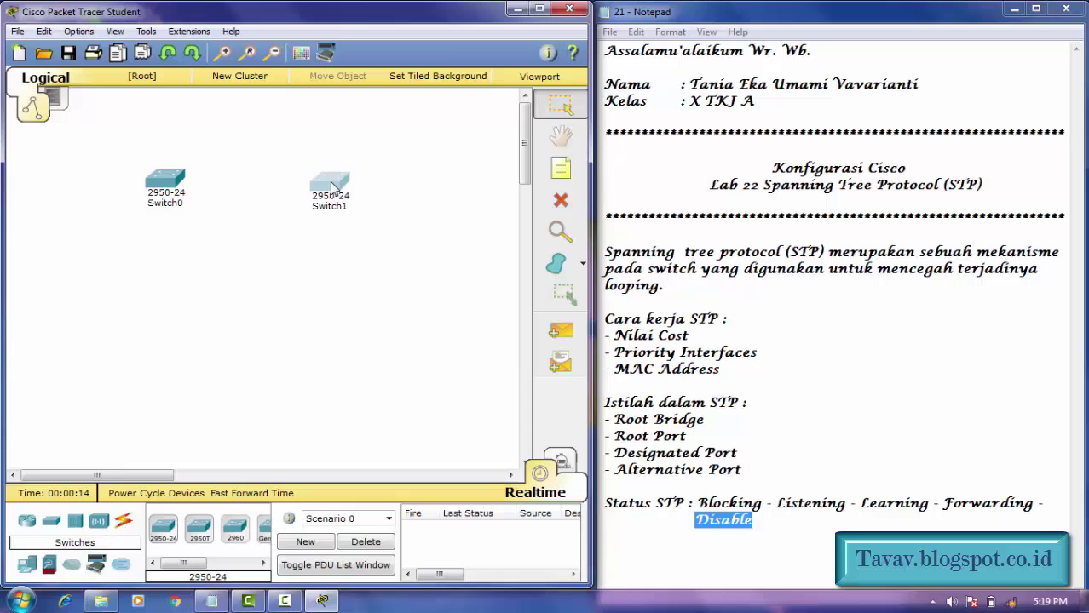
# Place four generic PCs in a row below the switches and shift Switch1 slightly away from Switch0
pyautogui.click(56, 562)
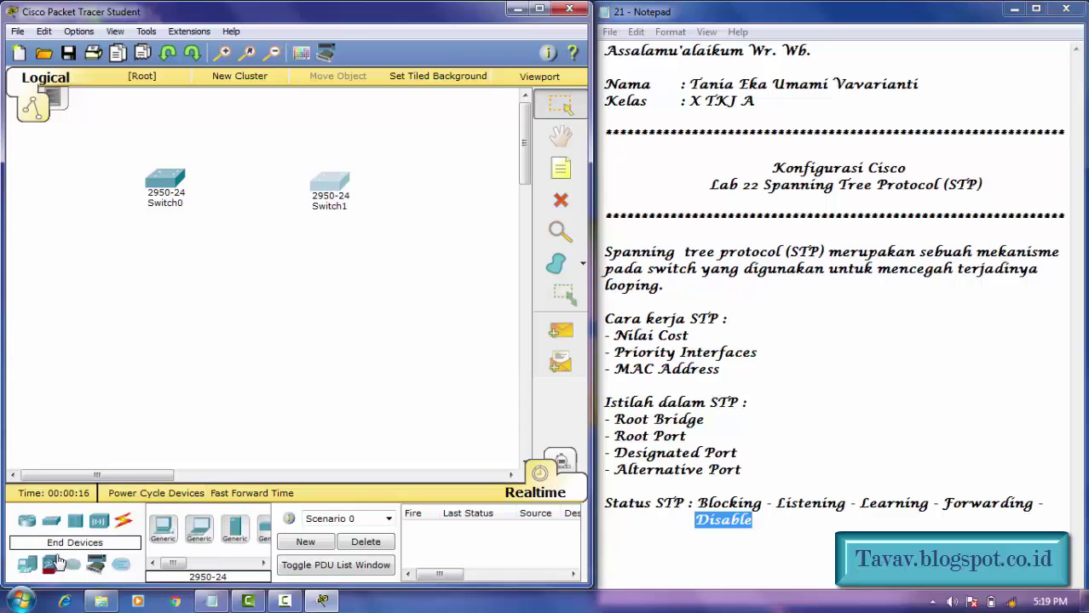
pyautogui.moveTo(163, 530); pyautogui.dragTo(103, 295)
pyautogui.moveTo(162, 535); pyautogui.dragTo(225, 296)
pyautogui.moveTo(163, 530); pyautogui.dragTo(295, 300)
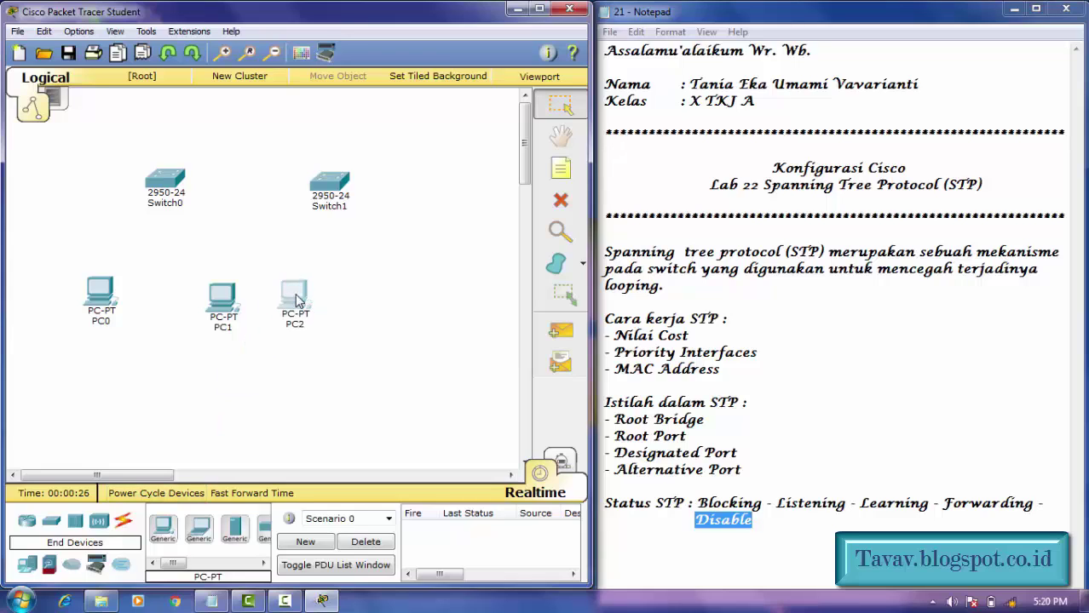
pyautogui.moveTo(162, 532); pyautogui.dragTo(427, 302)
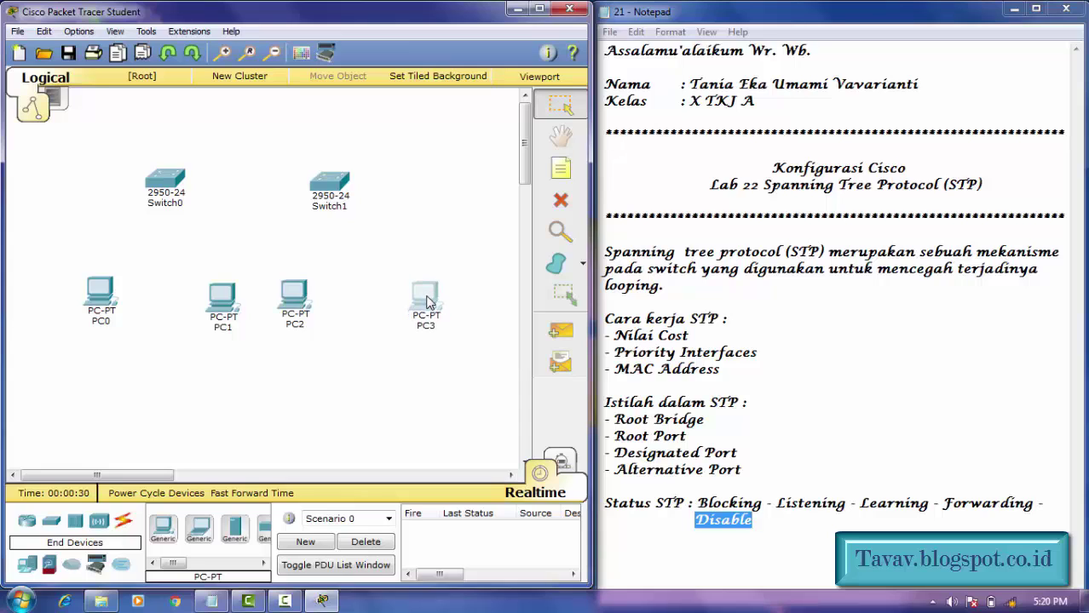
pyautogui.moveTo(338, 185); pyautogui.dragTo(362, 186)
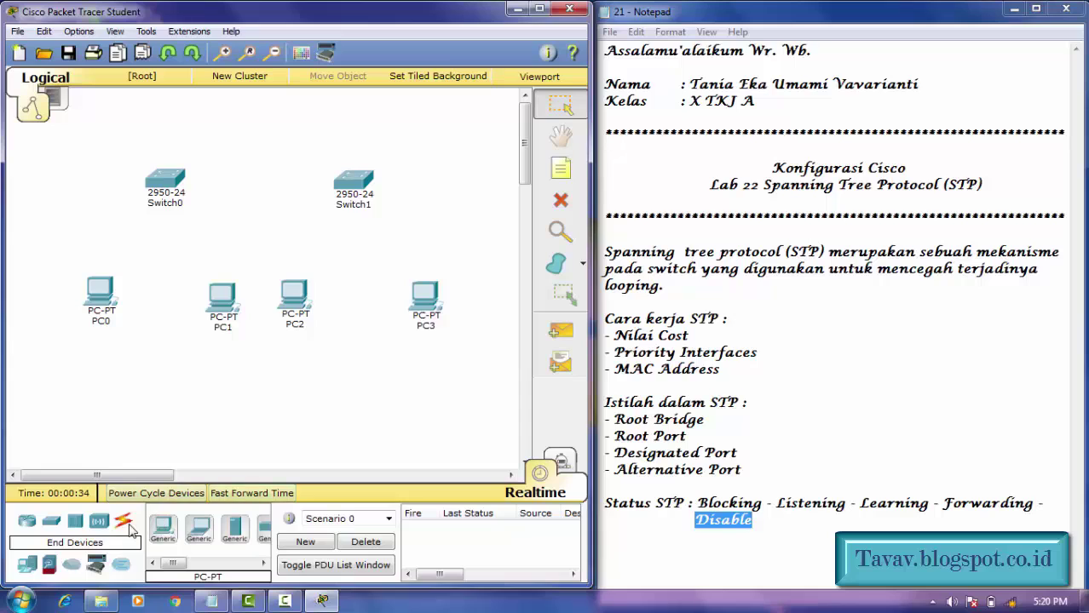
# Connect PC0's FastEthernet0 to Switch0's FastEthernet0/1 with a copper straight-through cable
pyautogui.click(125, 523)
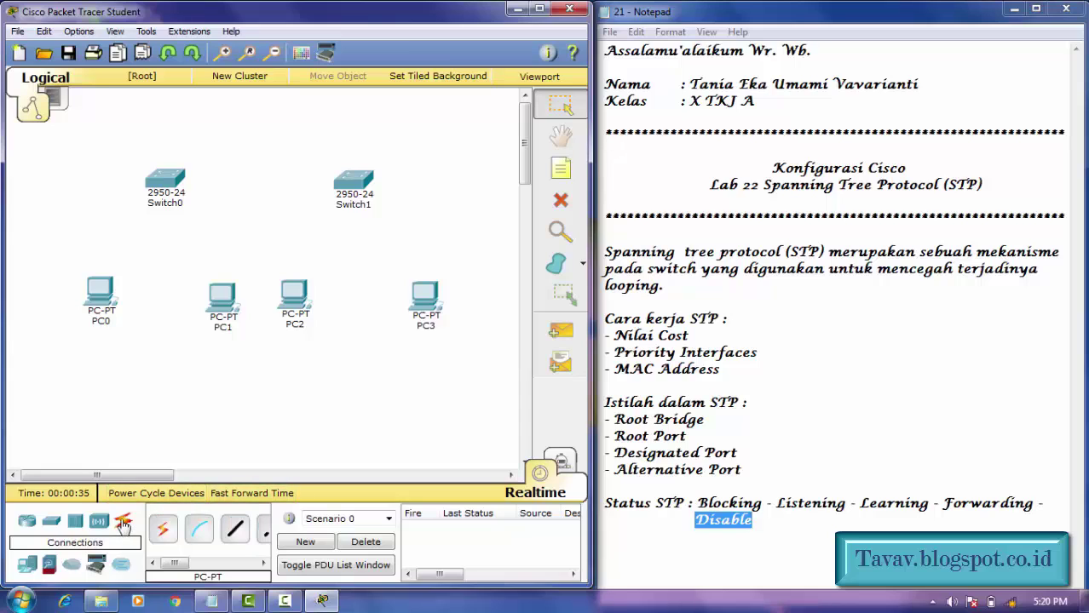
pyautogui.click(235, 533)
pyautogui.click(107, 292)
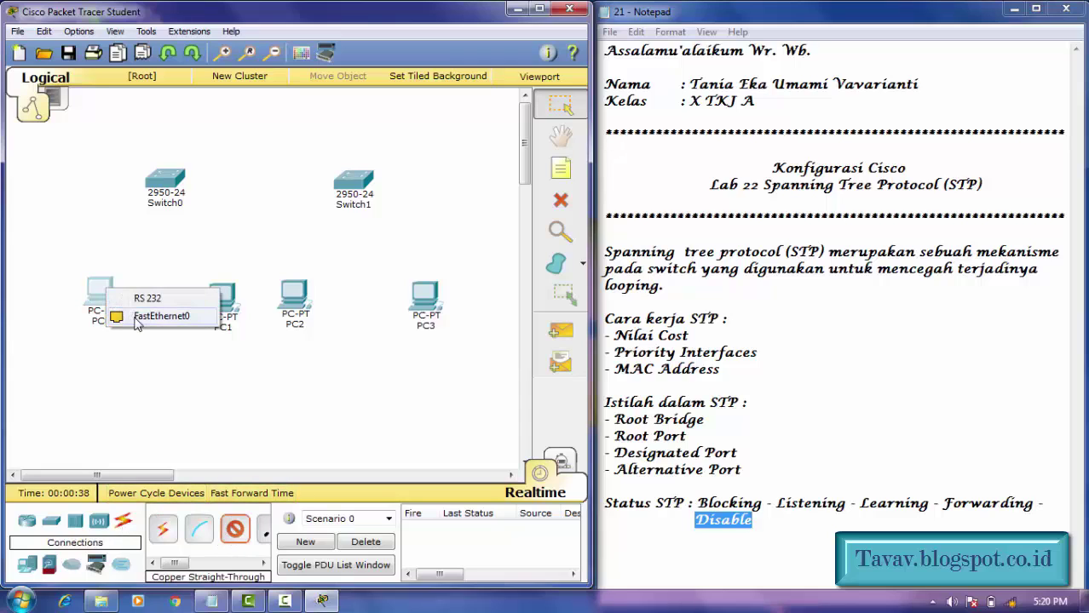
pyautogui.click(138, 317)
pyautogui.click(164, 180)
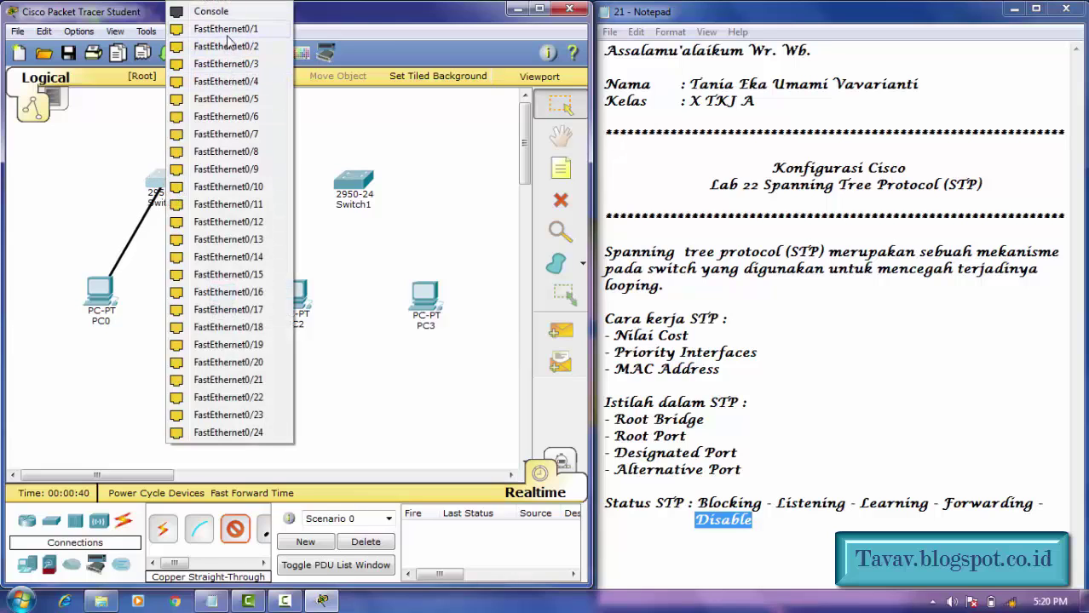
pyautogui.click(227, 34)
# Connect PC1's FastEthernet0 to a free FastEthernet port on Switch0 with a copper straight-through cable
pyautogui.click(234, 529)
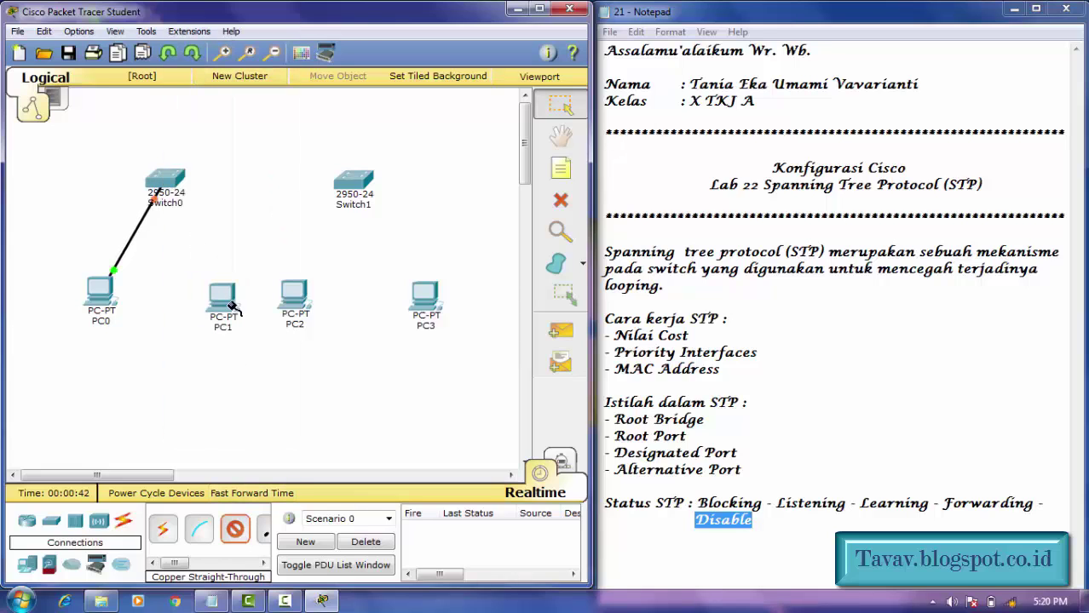
pyautogui.click(224, 308)
pyautogui.click(260, 333)
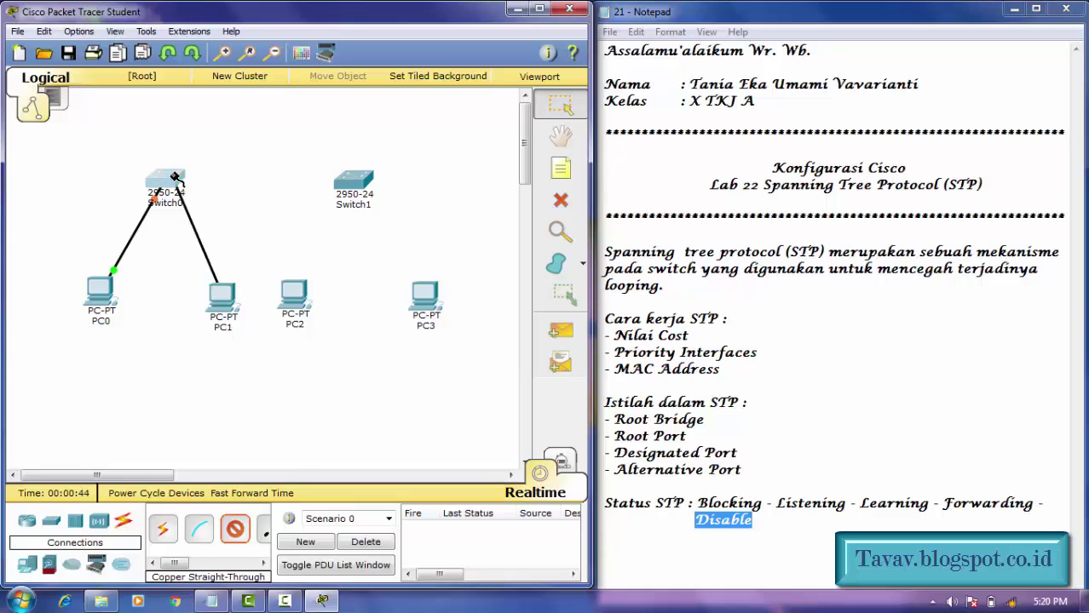
pyautogui.click(175, 178)
pyautogui.click(195, 211)
# Connect PC2's FastEthernet0 to Switch1's FastEthernet0/1 with a copper straight-through cable
pyautogui.click(234, 529)
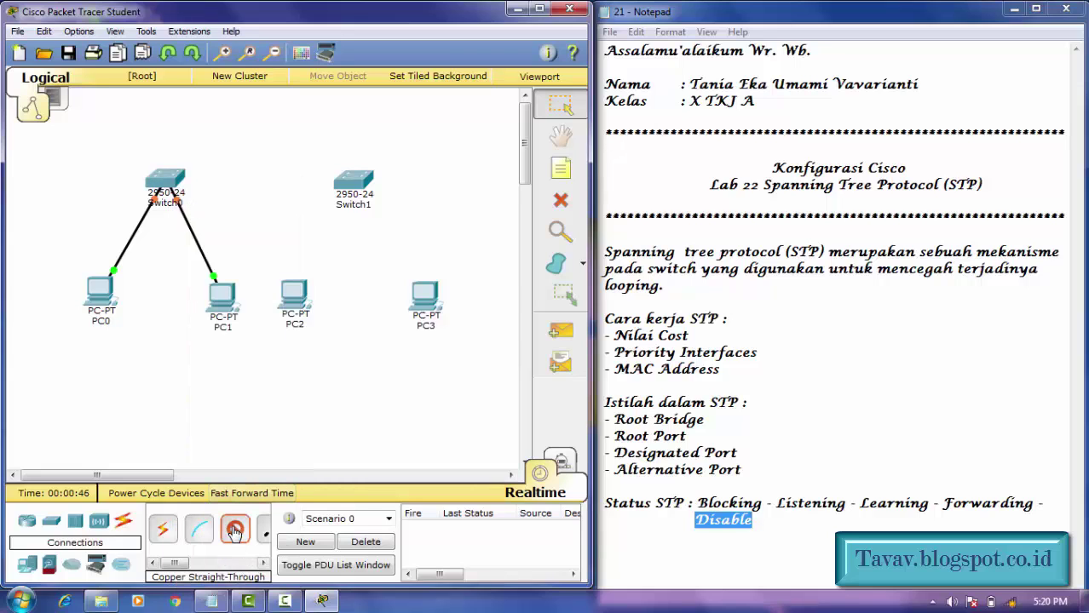
pyautogui.click(297, 296)
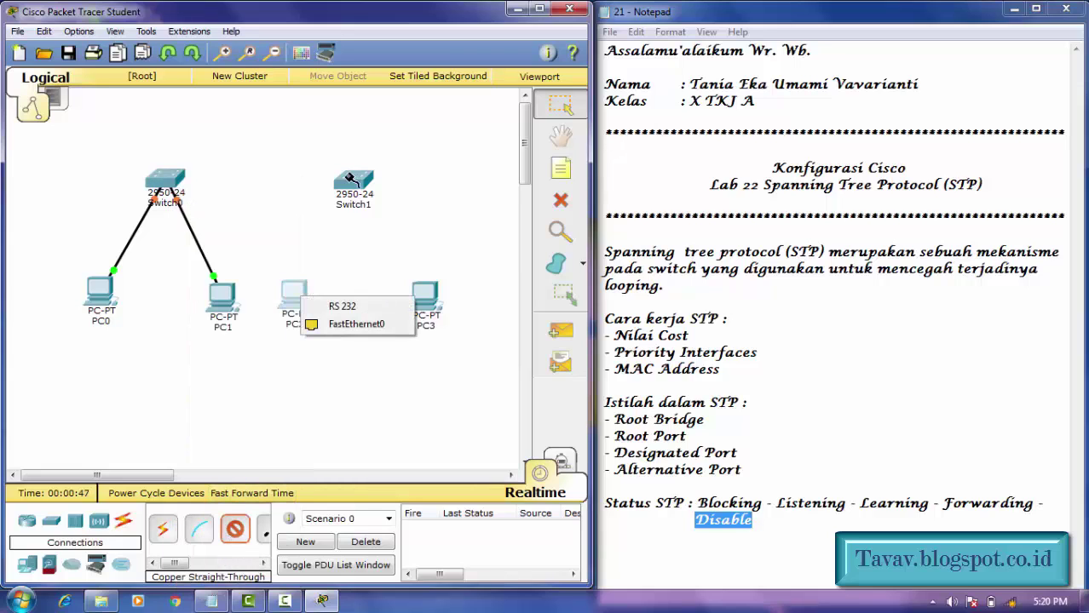
pyautogui.click(340, 331)
pyautogui.click(353, 181)
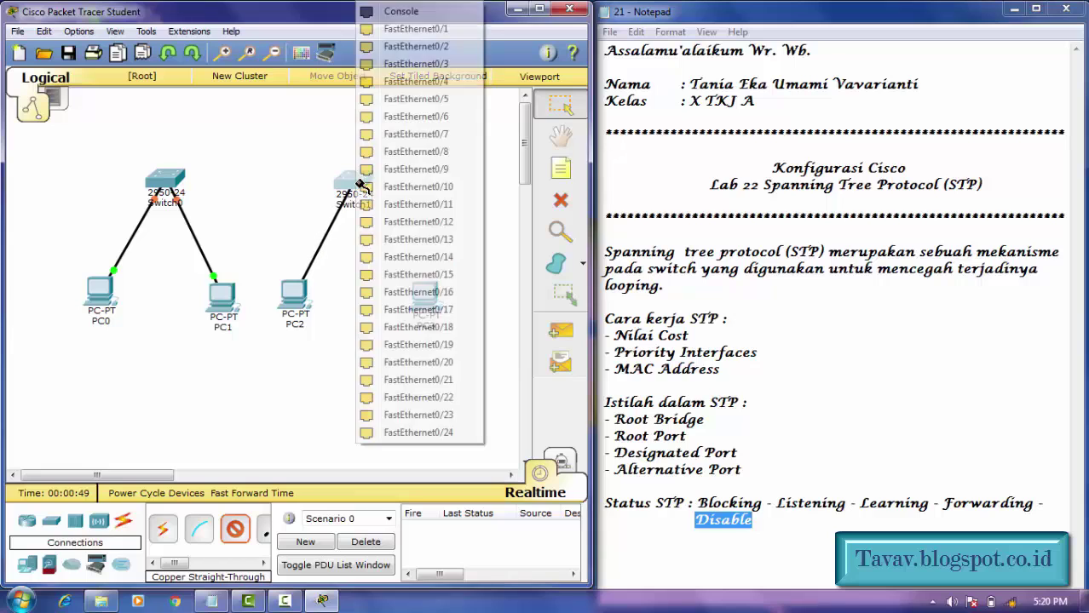
pyautogui.click(422, 29)
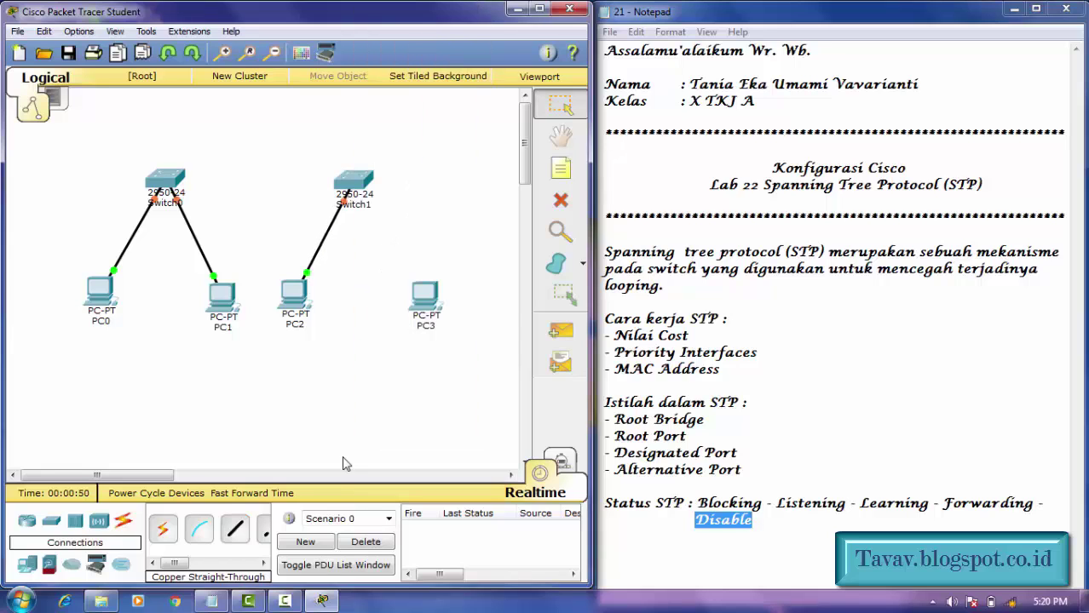
# Connect PC3's FastEthernet0 to Switch1's FastEthernet0/2 with a copper straight-through cable
pyautogui.click(236, 530)
pyautogui.click(421, 300)
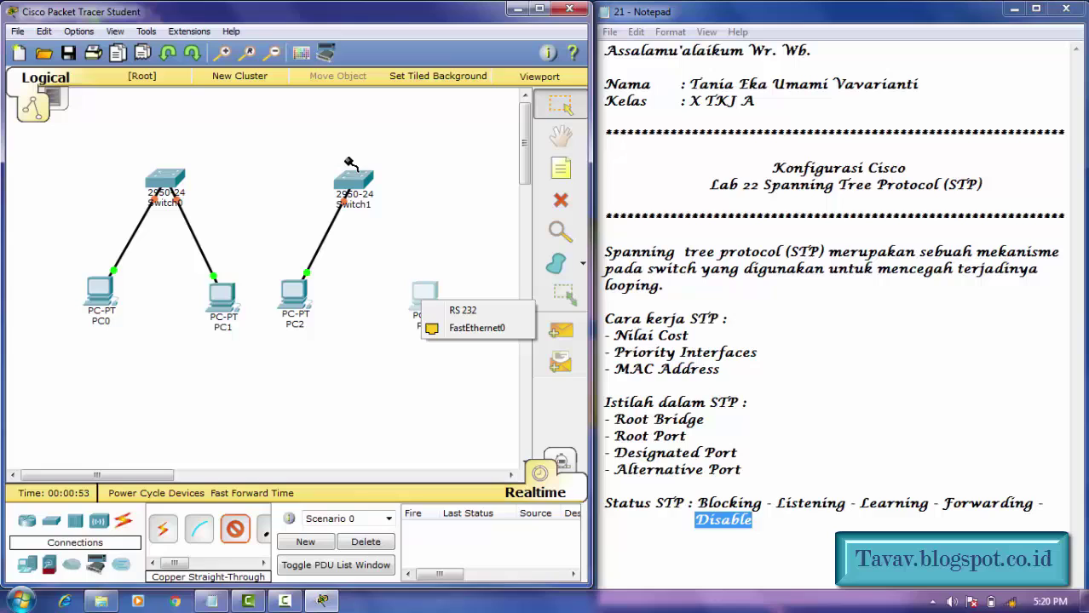
pyautogui.click(431, 331)
pyautogui.click(355, 182)
pyautogui.click(387, 209)
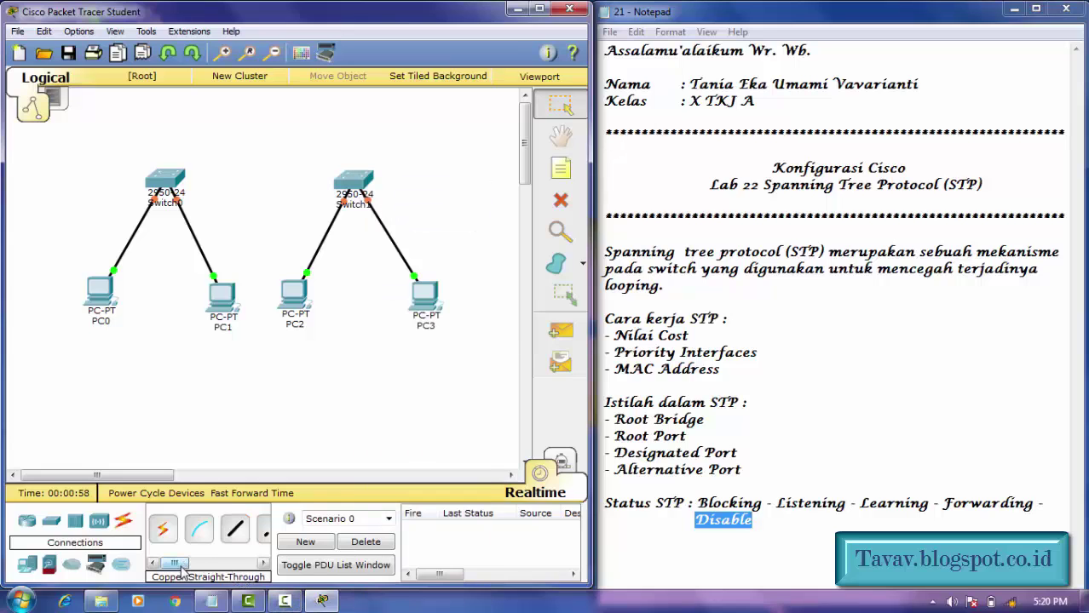
# Link Switch0's FastEthernet0/4 to Switch1's FastEthernet0/3 with a copper cross-over cable
pyautogui.moveTo(180, 569); pyautogui.dragTo(194, 572)
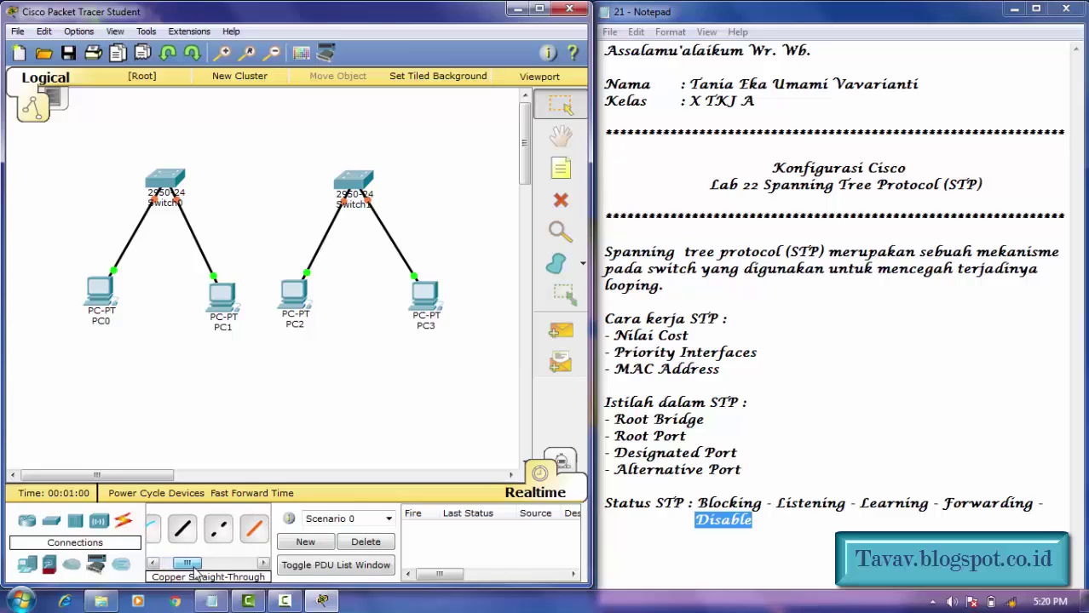
pyautogui.click(218, 529)
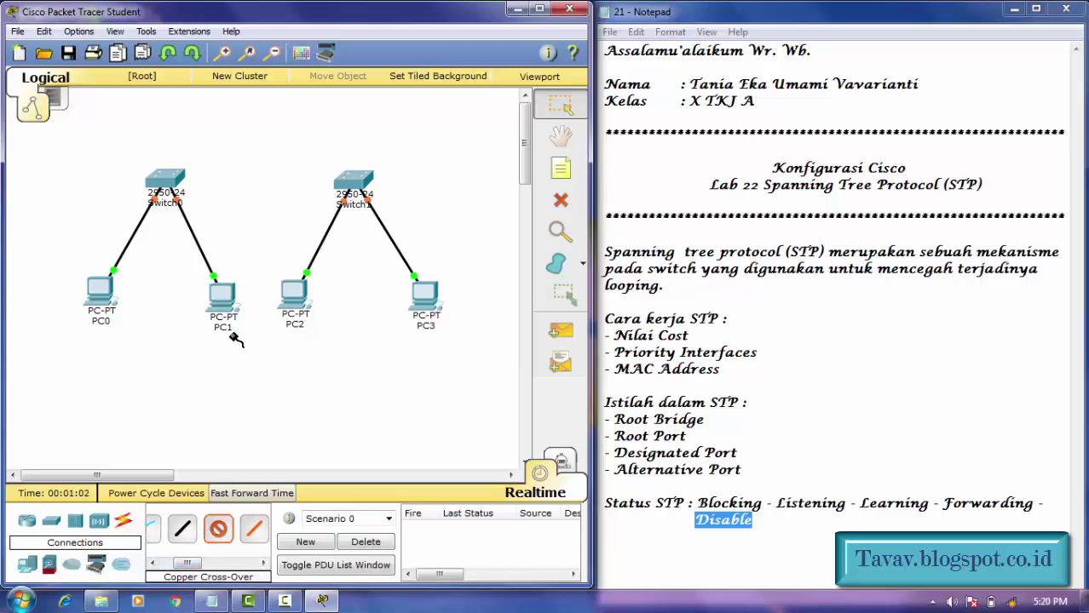
pyautogui.click(170, 180)
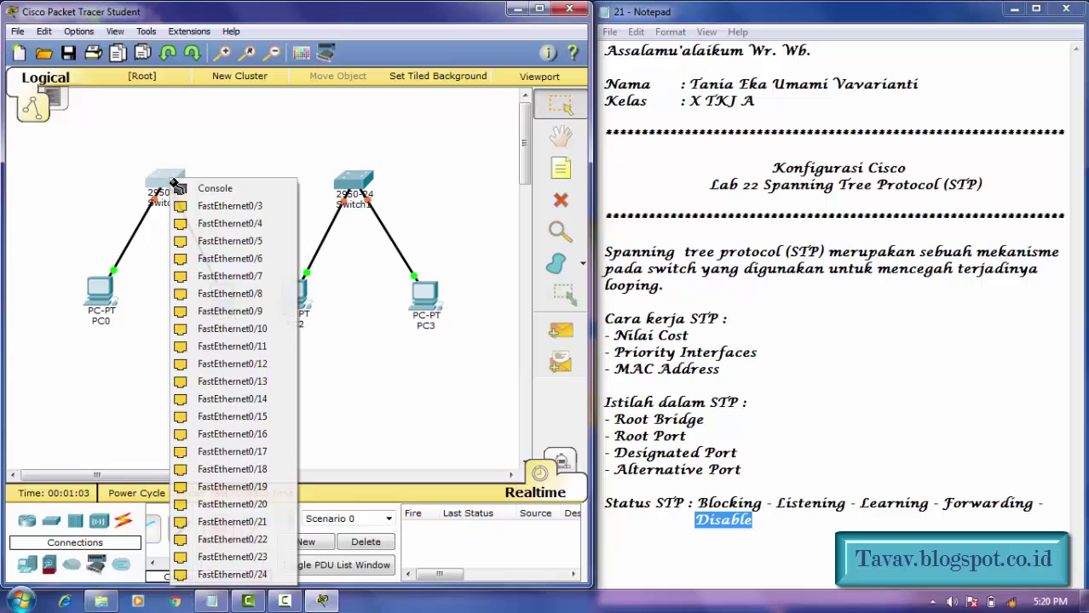
pyautogui.click(207, 223)
pyautogui.click(353, 184)
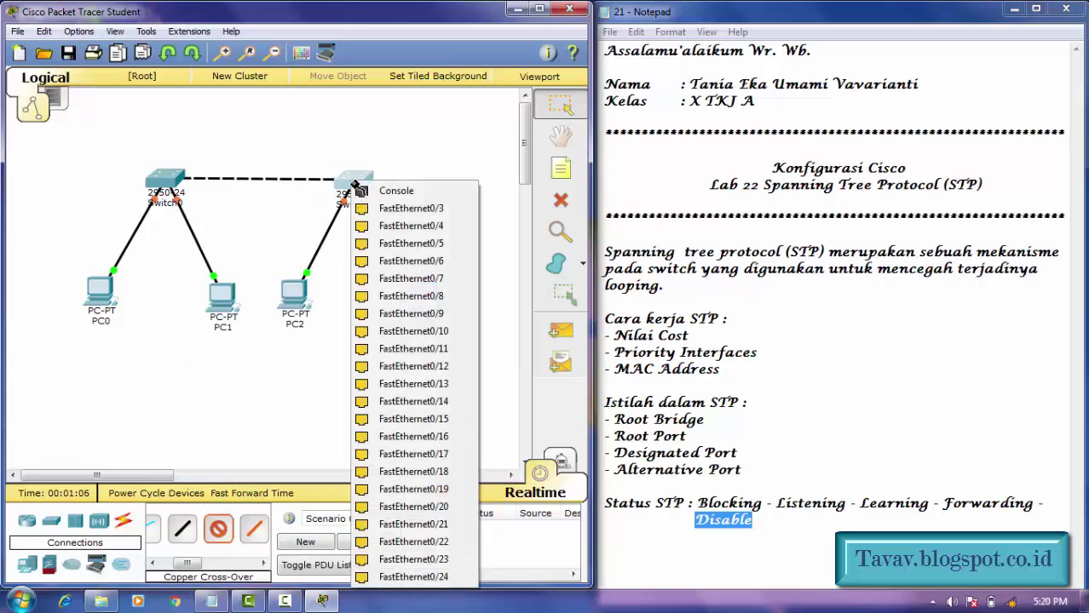
pyautogui.click(396, 209)
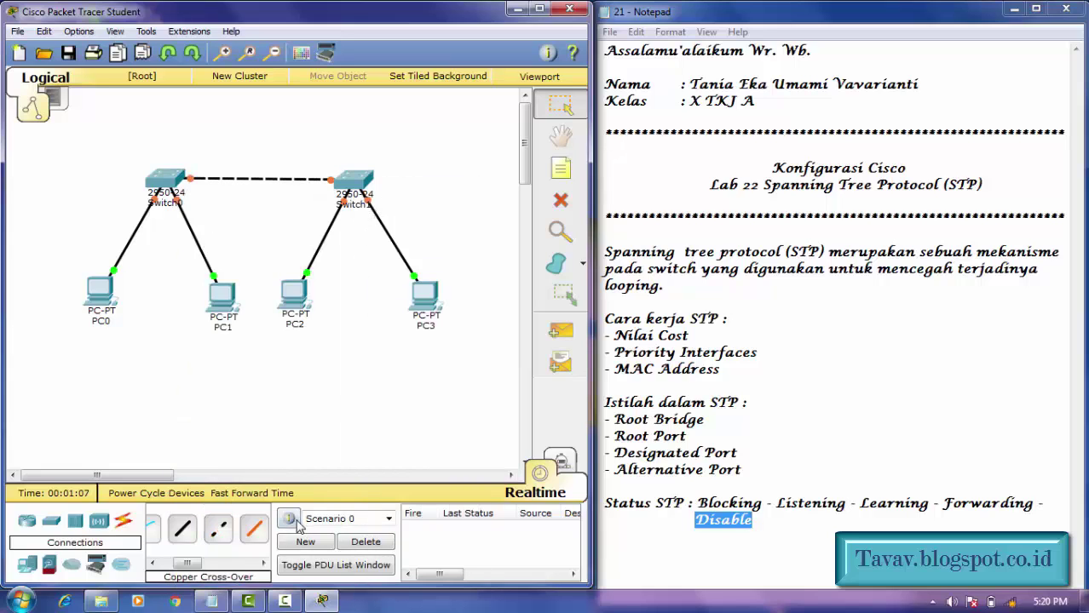
# Add a second copper cross-over link from Switch0's FastEthernet0/3 to Switch1's FastEthernet0/4
pyautogui.click(217, 533)
pyautogui.click(165, 180)
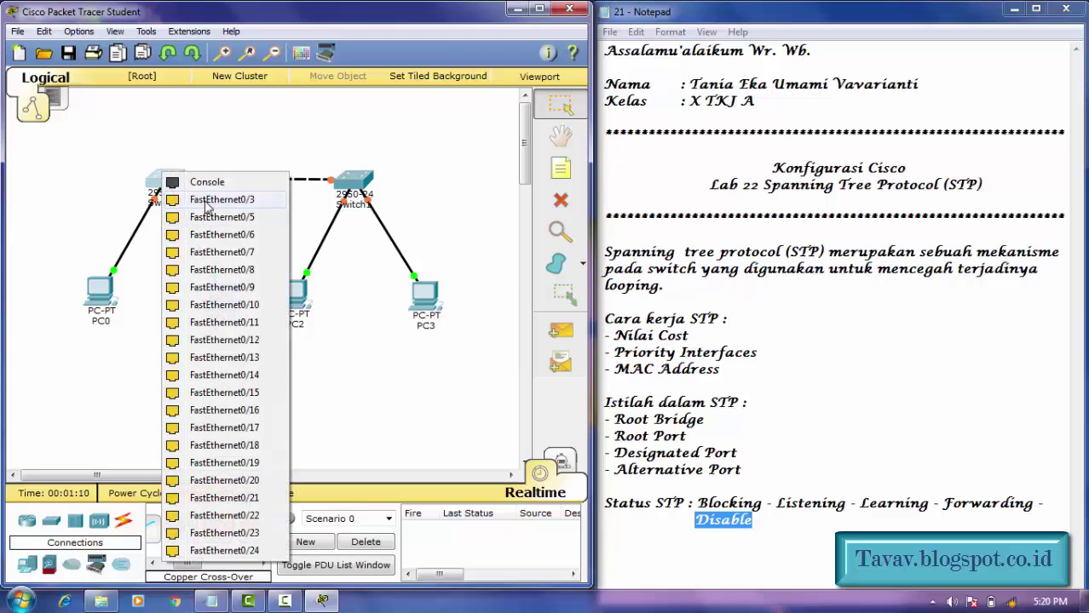
pyautogui.click(207, 201)
pyautogui.click(352, 182)
pyautogui.click(377, 204)
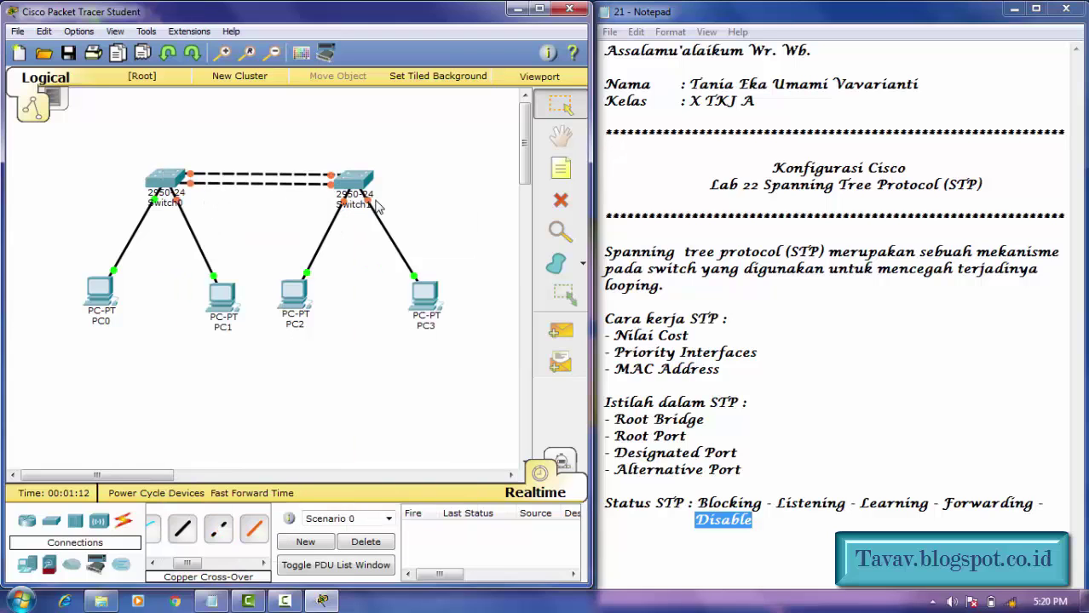
# Enable the Always Show Port Labels preference and return to the topology
pyautogui.click(67, 32)
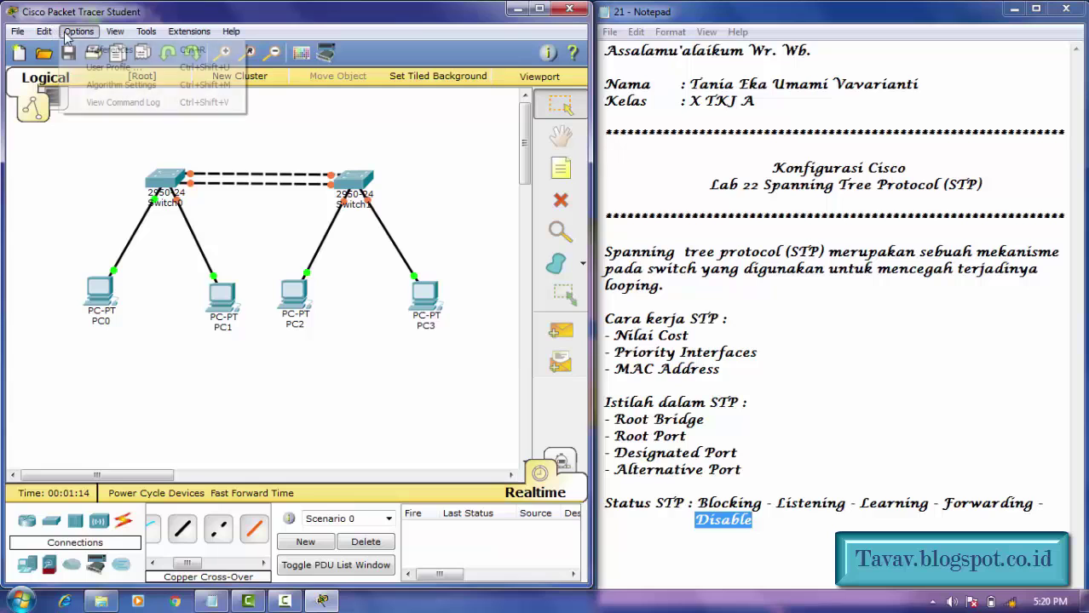
pyautogui.click(98, 50)
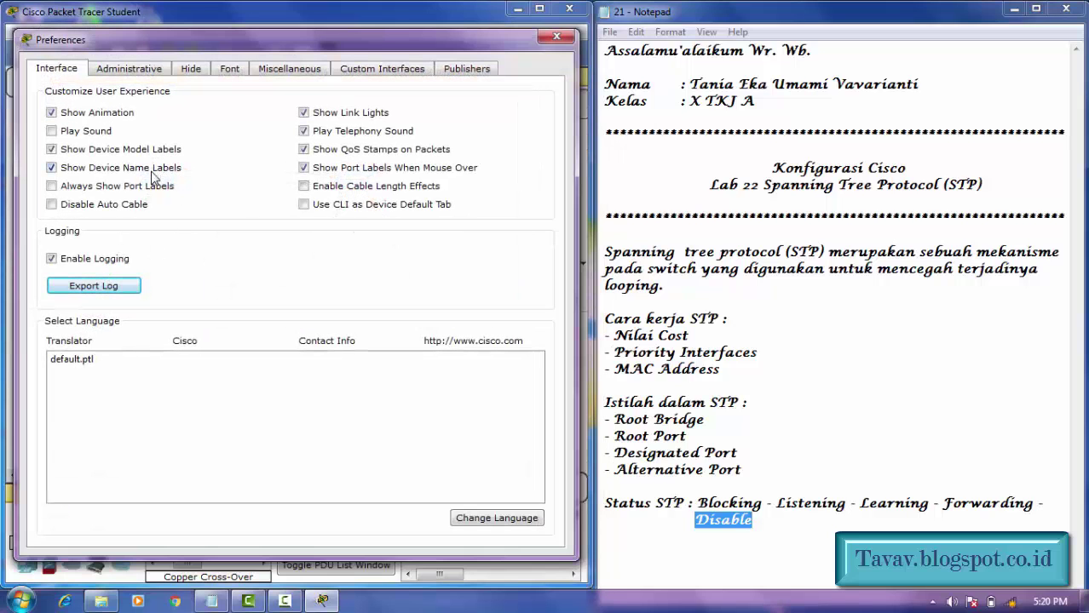
pyautogui.click(153, 185)
pyautogui.click(558, 38)
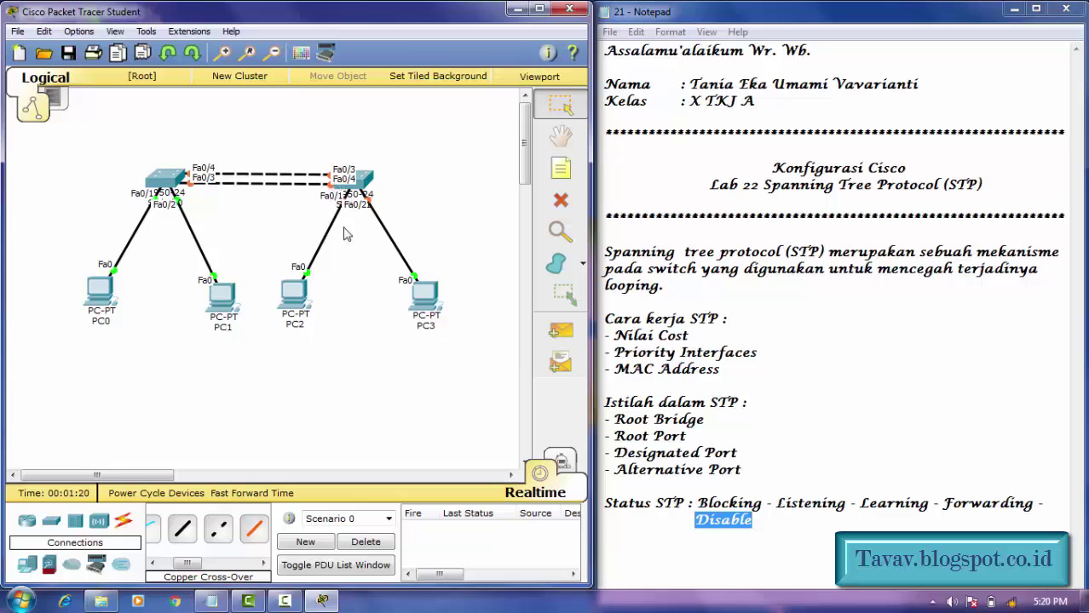
pyautogui.click(681, 522)
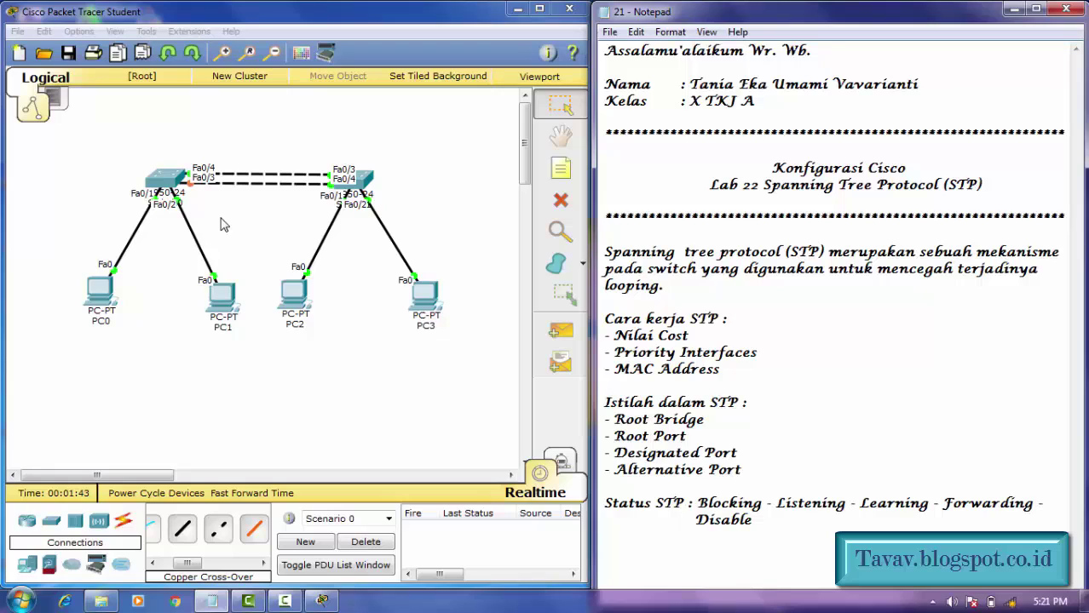
# Open Switch0's command line, enter privileged mode with en, and run show spanning-tree
pyautogui.click(164, 184)
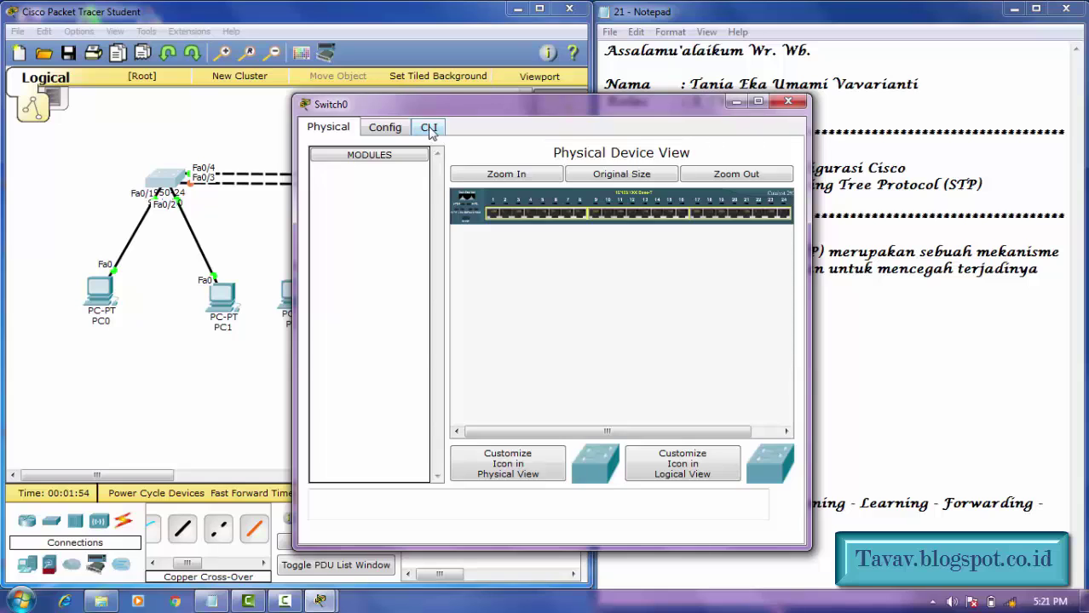
pyautogui.click(429, 126)
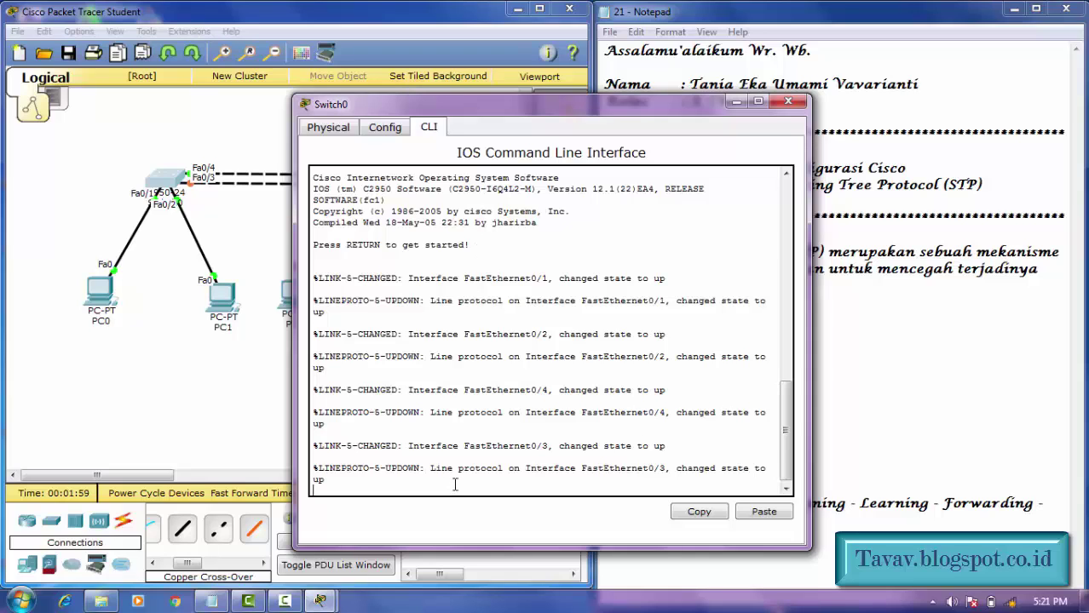
pyautogui.press('Return')
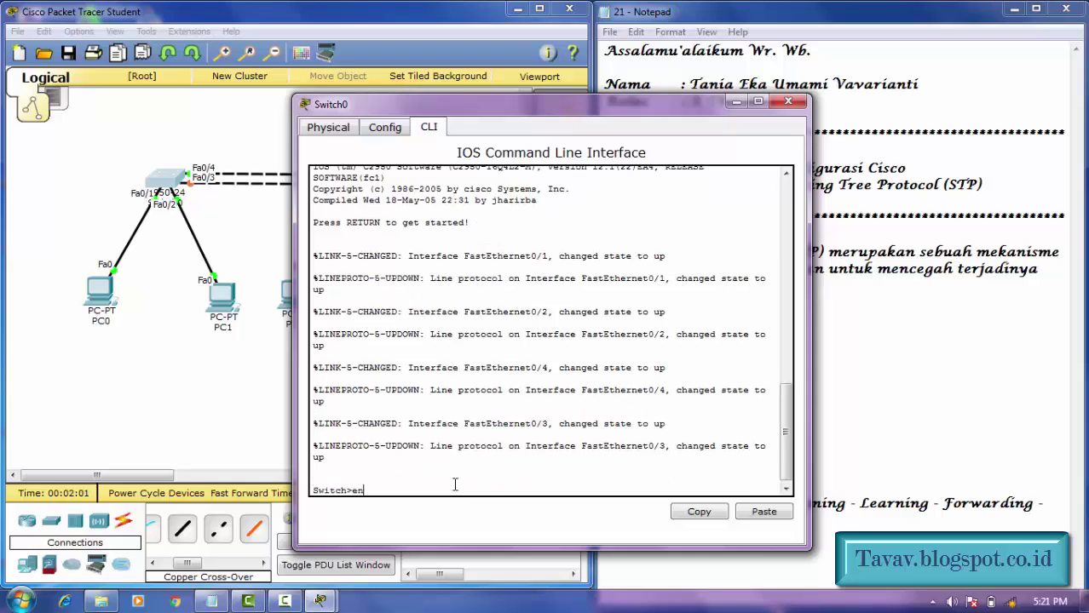
pyautogui.write('en')
pyautogui.press('Return')
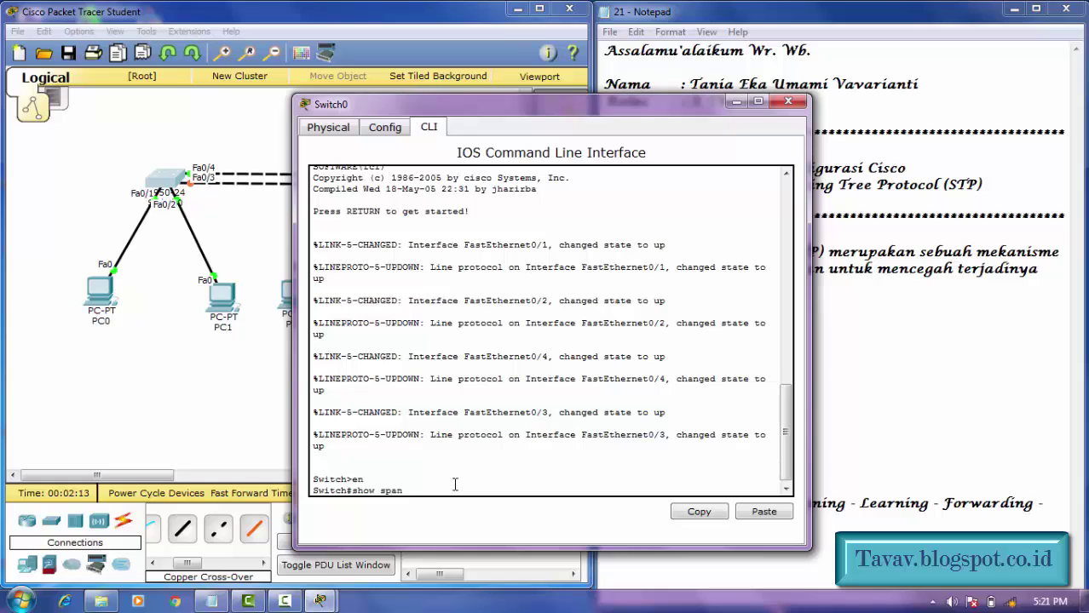
pyautogui.write('n')
pyautogui.press('Tab')
pyautogui.press('Return')
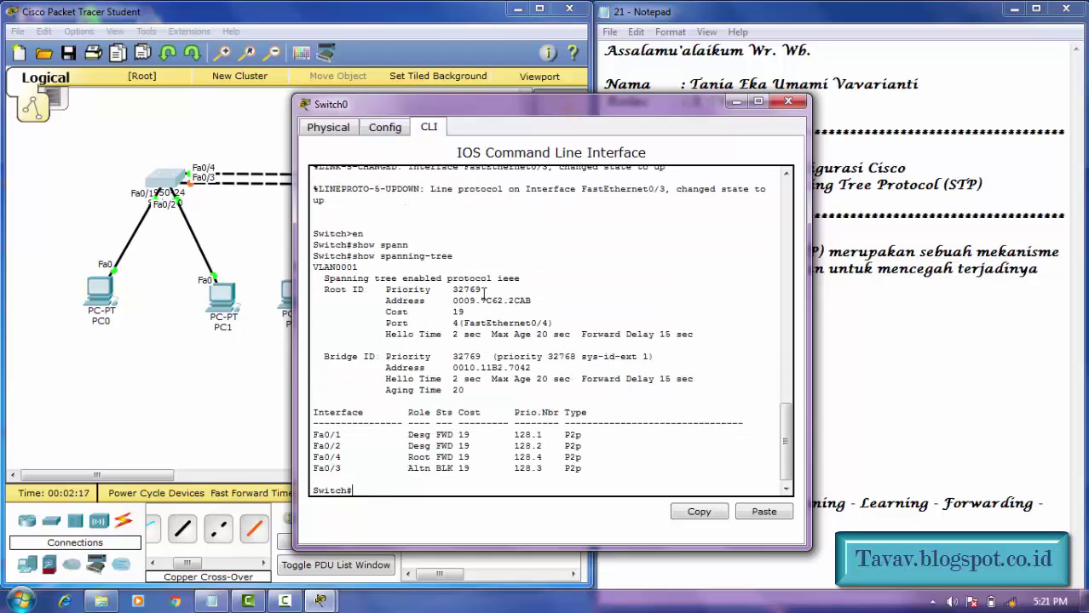
# Examine the root port and the Root ID and Bridge ID priorities and addresses in Switch0's spanning-tree output
pyautogui.moveTo(494, 315); pyautogui.dragTo(465, 312)
pyautogui.click(389, 330)
pyautogui.moveTo(538, 308); pyautogui.dragTo(566, 323)
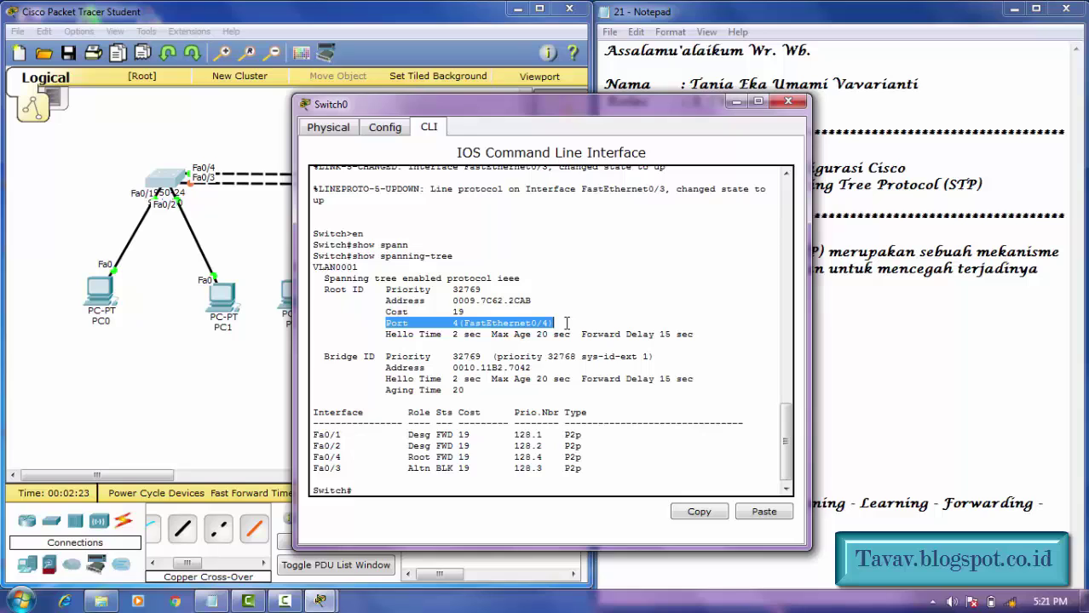
pyautogui.moveTo(511, 287); pyautogui.dragTo(381, 294)
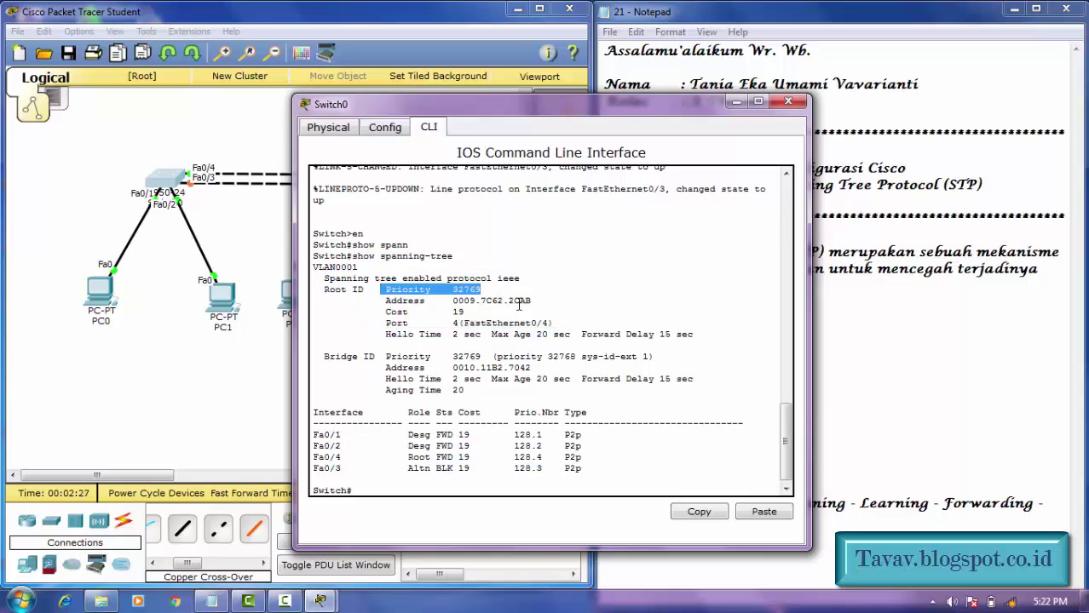
pyautogui.moveTo(546, 303); pyautogui.dragTo(384, 305)
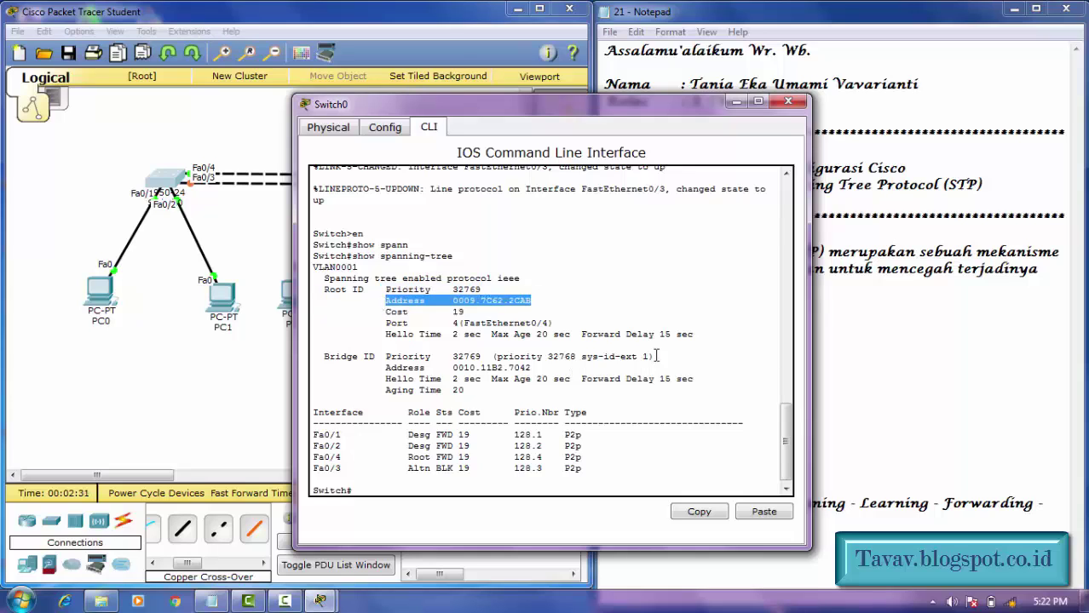
pyautogui.moveTo(657, 356); pyautogui.dragTo(382, 355)
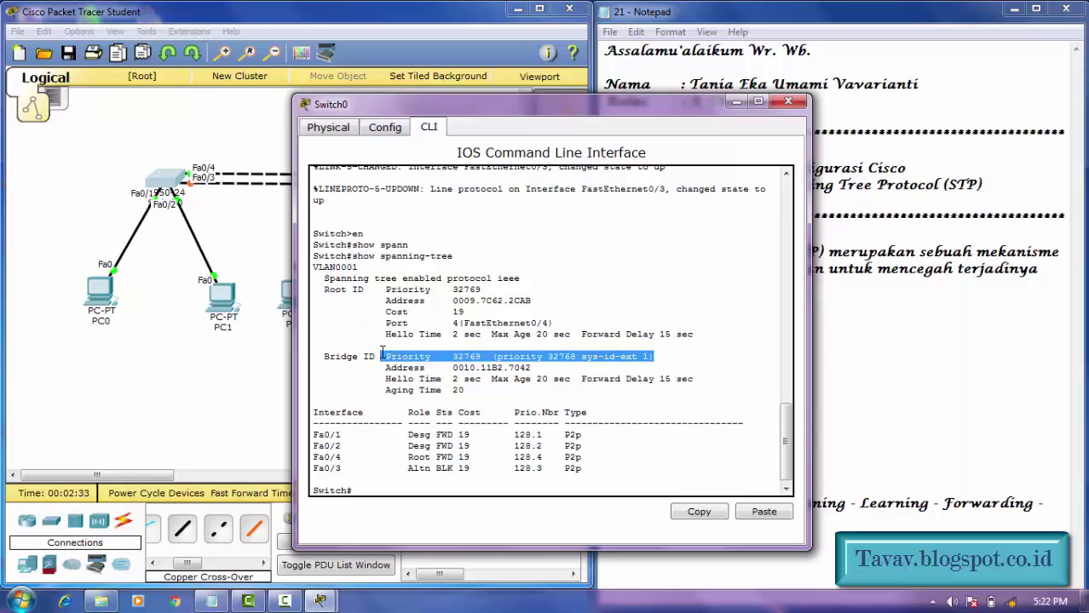
pyautogui.moveTo(544, 370); pyautogui.dragTo(368, 363)
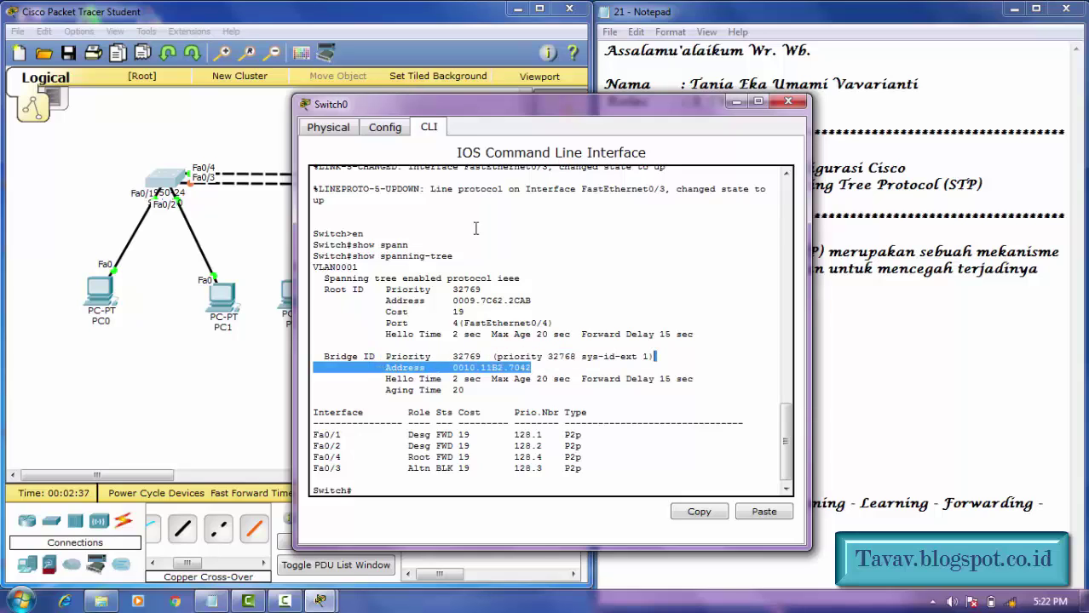
# Close Switch0's window and run show spanning-tree in privileged mode on Switch1's command line
pyautogui.click(788, 102)
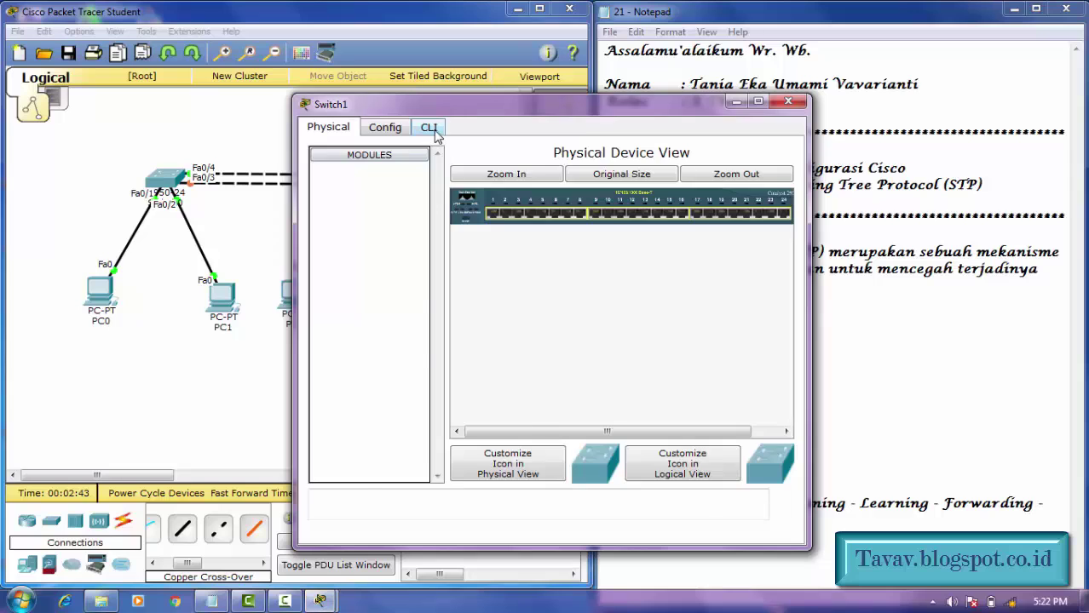
pyautogui.click(429, 128)
pyautogui.press('Return')
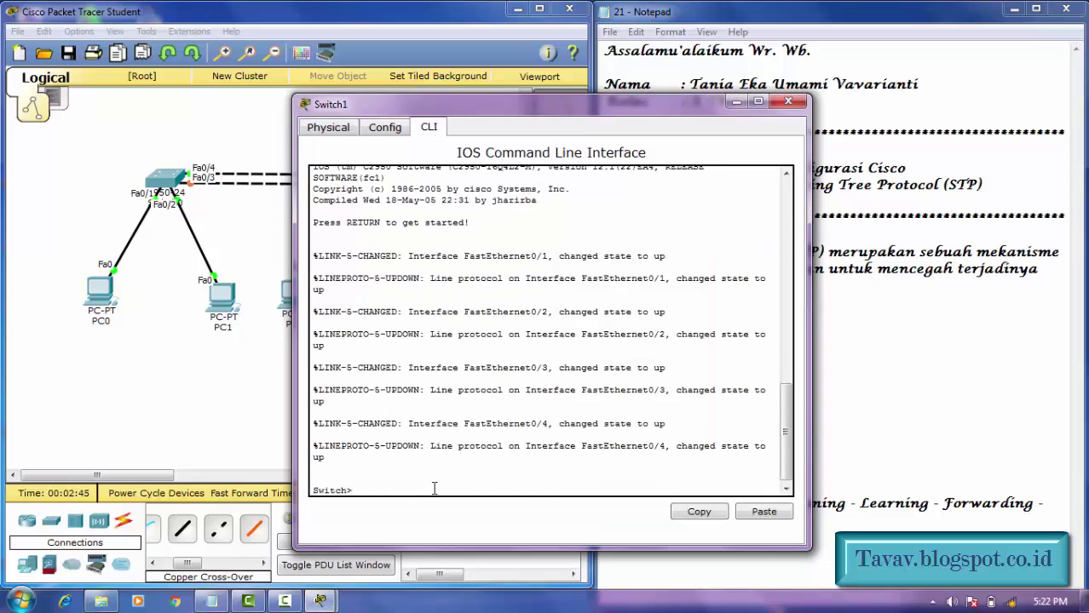
pyautogui.write('en')
pyautogui.press('Return')
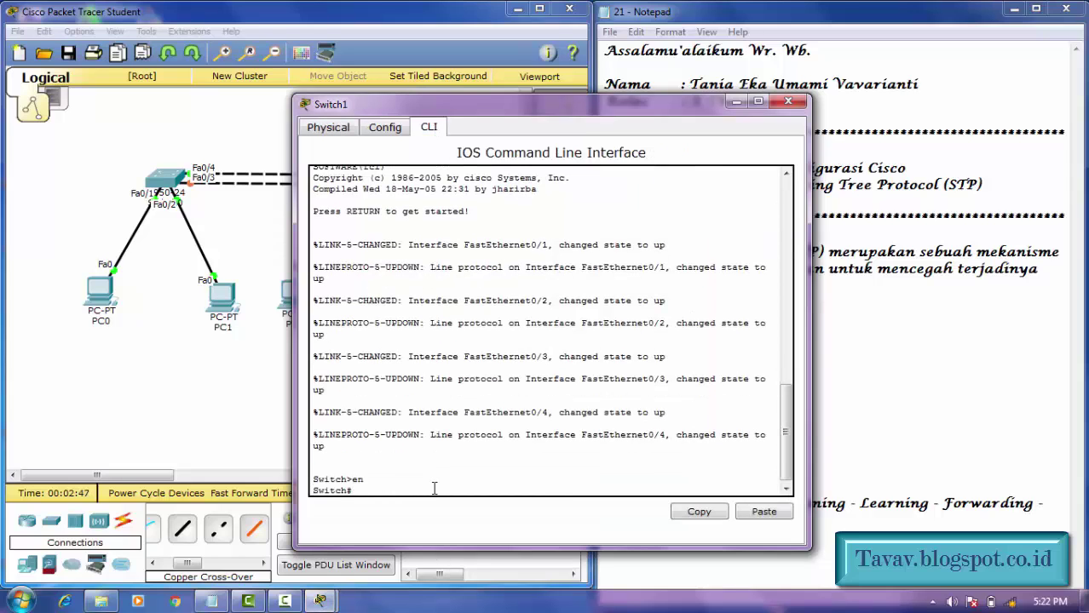
pyautogui.write('show spanning')
pyautogui.press('Tab')
pyautogui.press('Return')
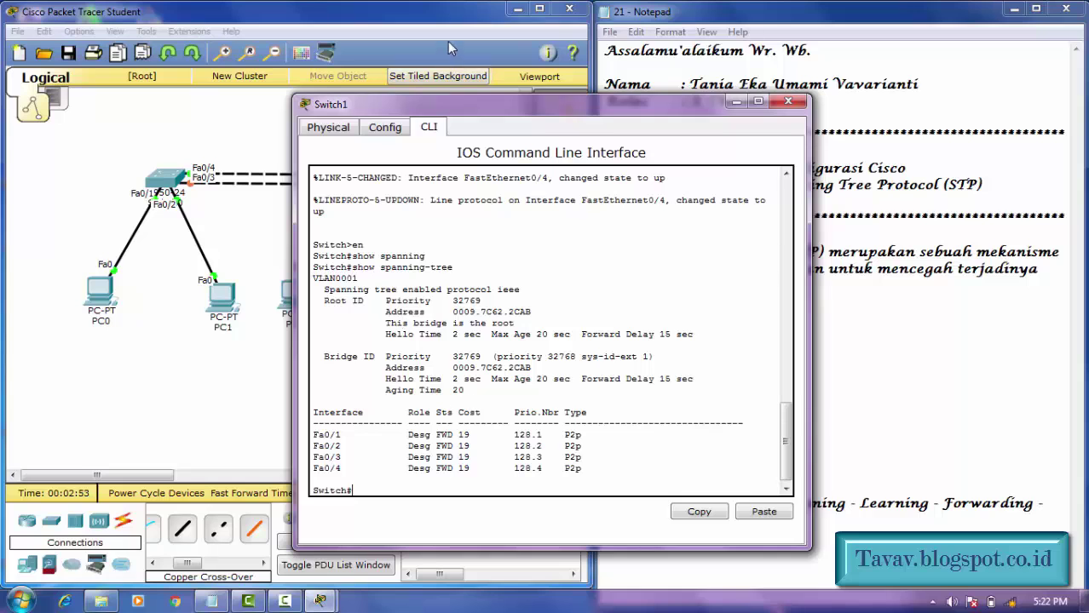
# Highlight the root bridge line in Switch1's output and arrange the Switch0 and Switch1 command-line windows side by side for comparison
pyautogui.moveTo(439, 108); pyautogui.dragTo(552, 69)
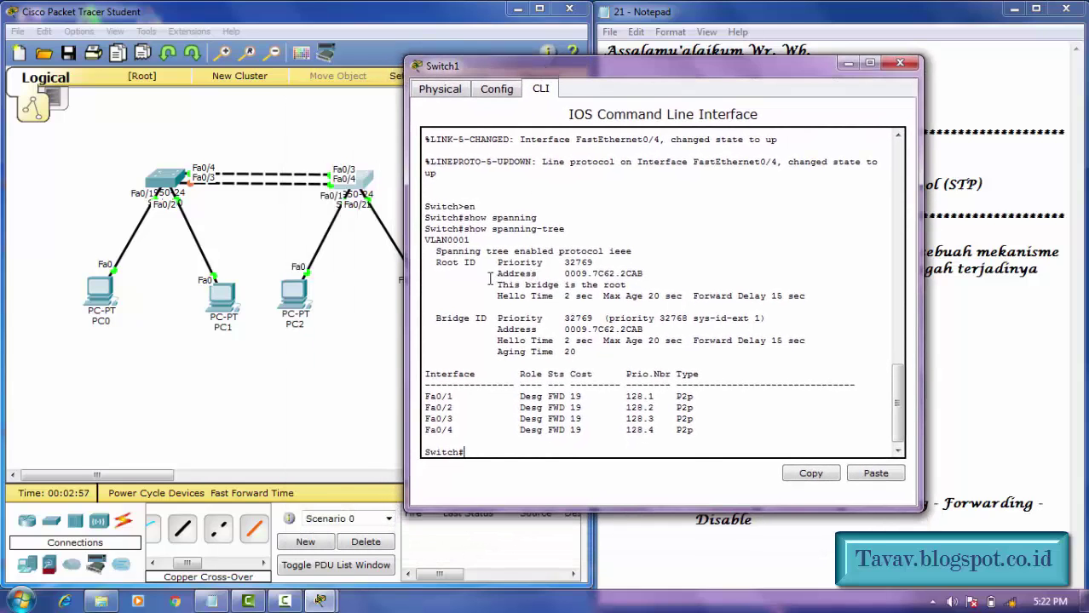
pyautogui.moveTo(487, 273)
pyautogui.mouseDown()
pyautogui.moveTo(672, 276)
pyautogui.moveTo(492, 286)
pyautogui.mouseUp()
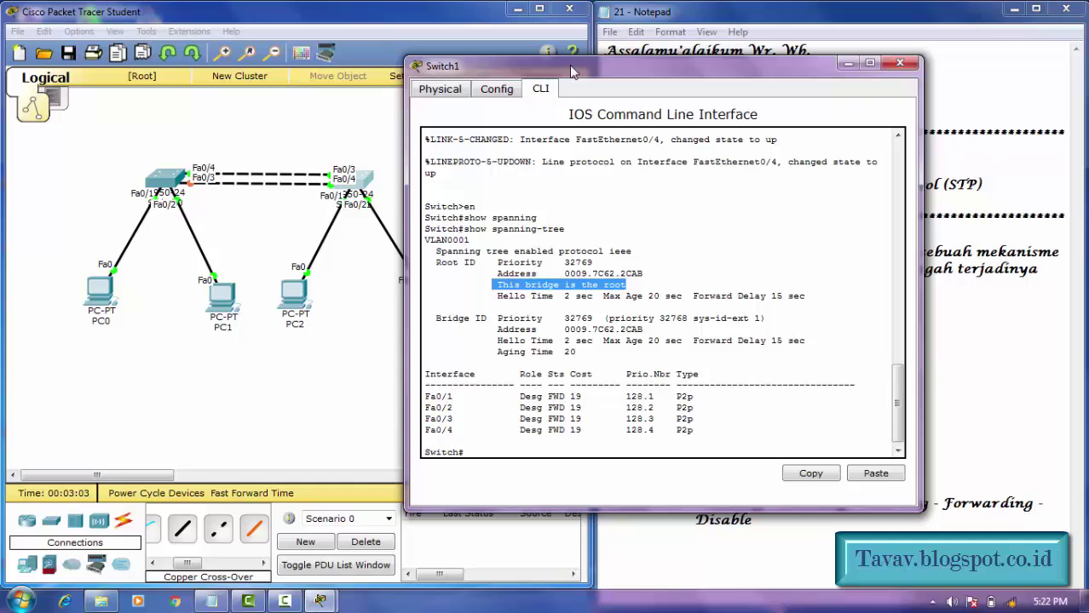
pyautogui.moveTo(572, 72); pyautogui.dragTo(697, 17)
pyautogui.click(179, 188)
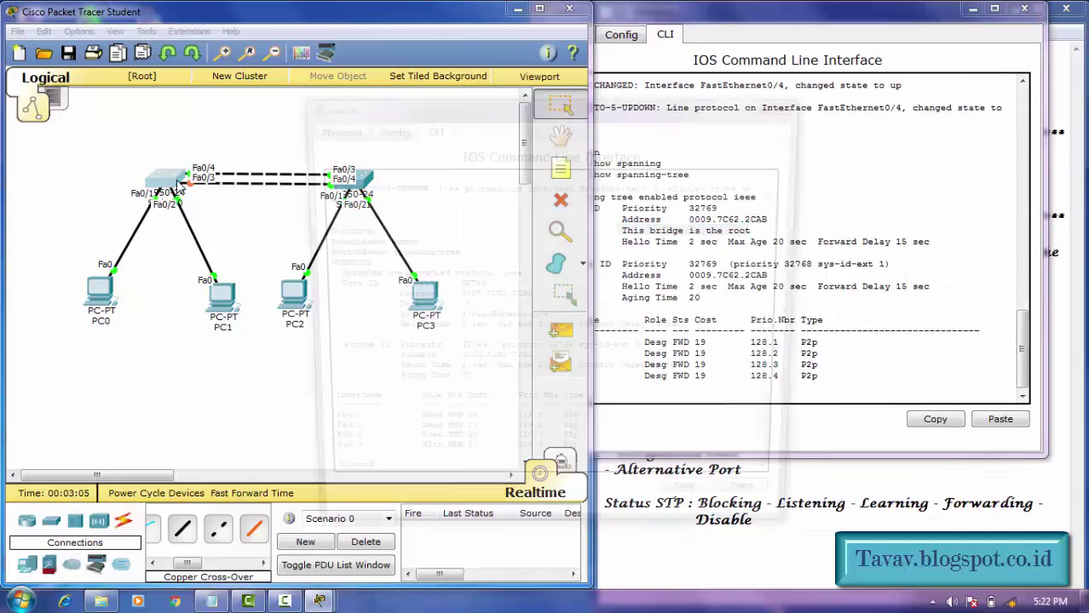
pyautogui.moveTo(467, 113); pyautogui.dragTo(213, 21)
pyautogui.click(673, 320)
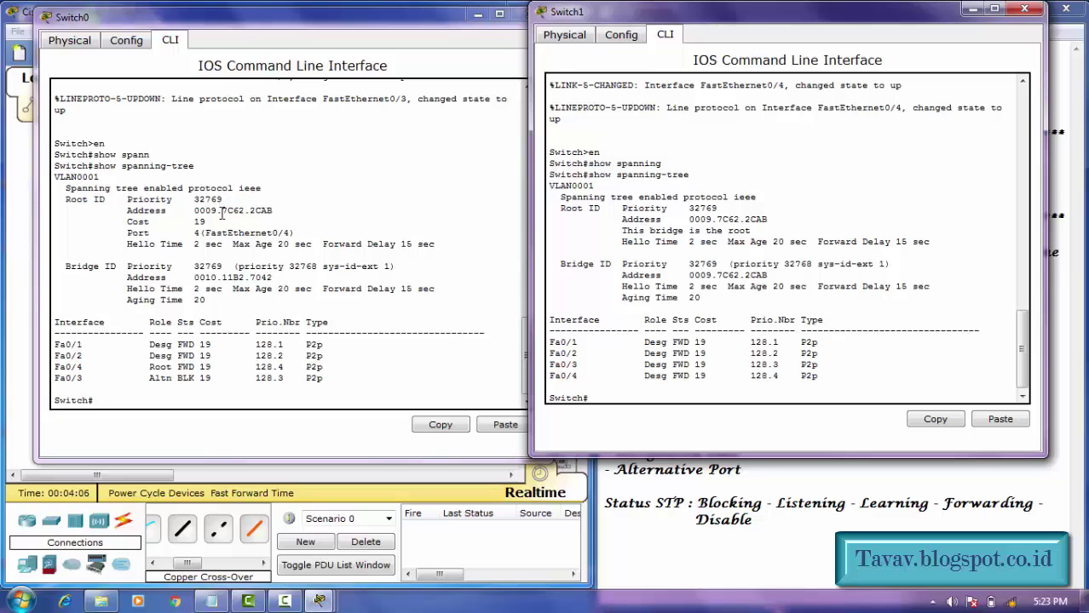
# Enter global configuration mode on Switch0 with conf t
pyautogui.click(210, 399)
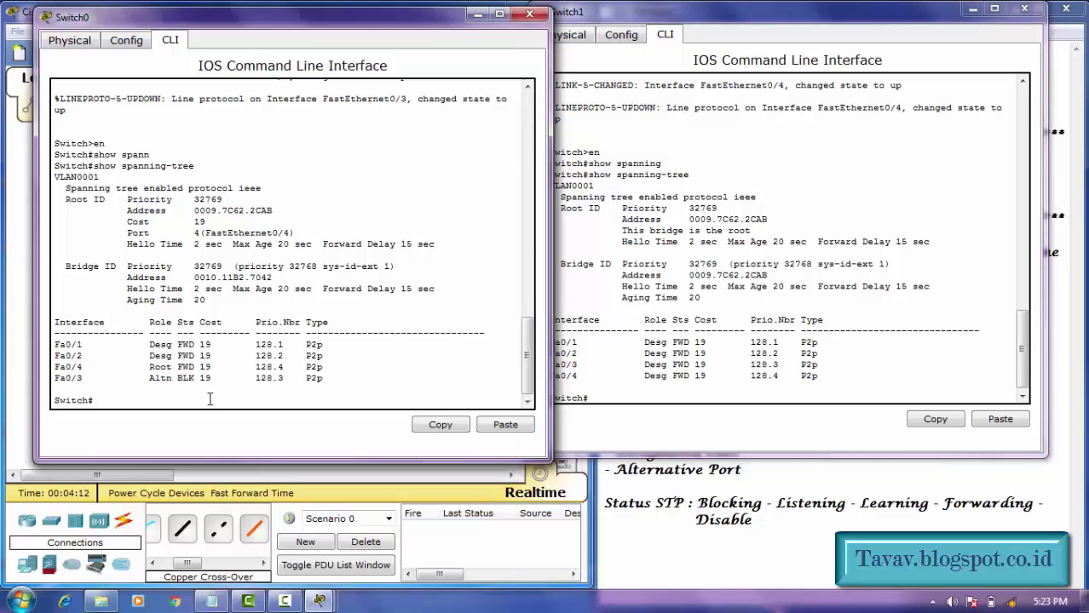
pyautogui.write('conf t')
pyautogui.press('Return')
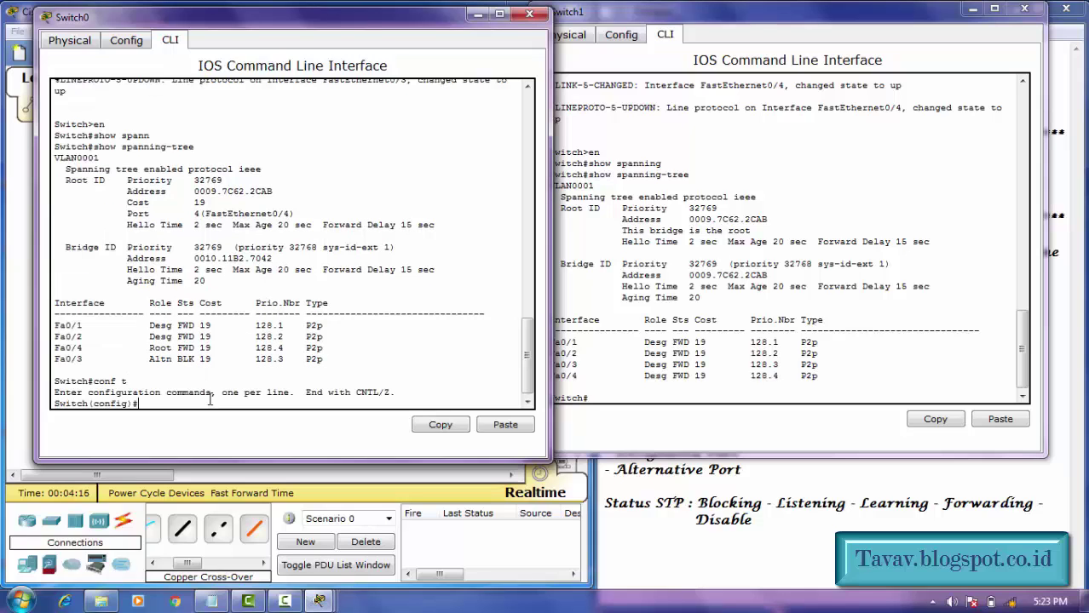
# Try to set Switch0's spanning-tree priority for VLAN 1 to 10
pyautogui.write('spannin')
pyautogui.write('g')
pyautogui.press('Tab')
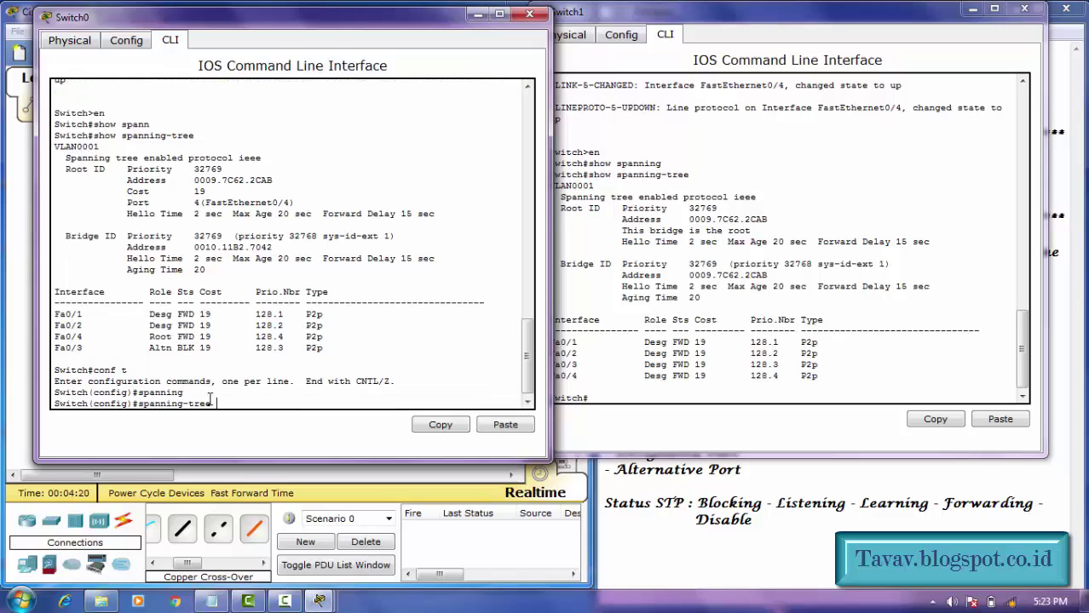
pyautogui.write('vlan')
pyautogui.write('1 prio')
pyautogui.press('Tab')
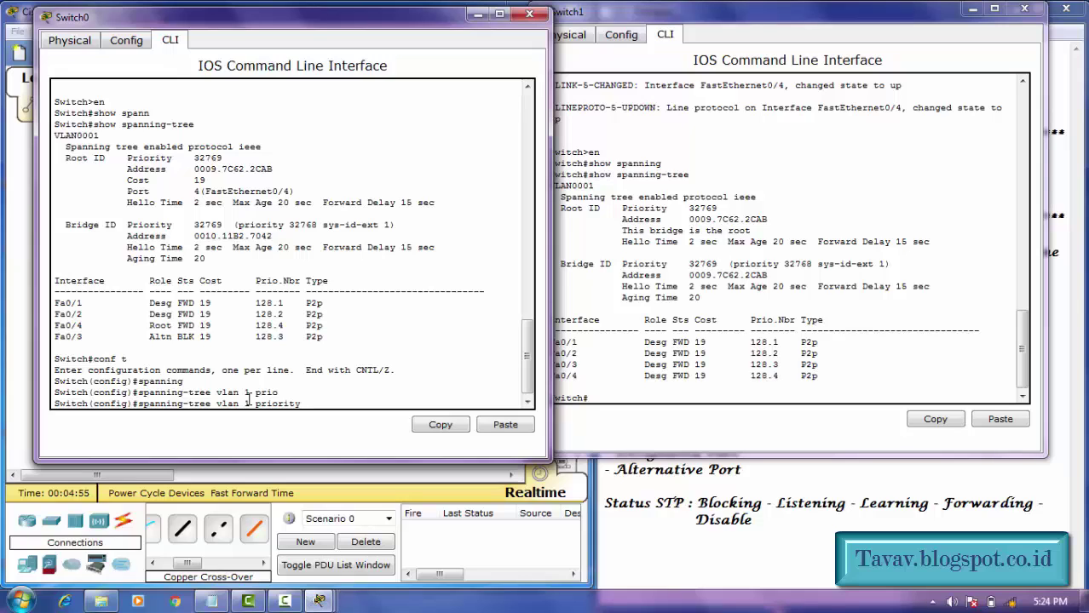
pyautogui.write('10')
pyautogui.press('Return')
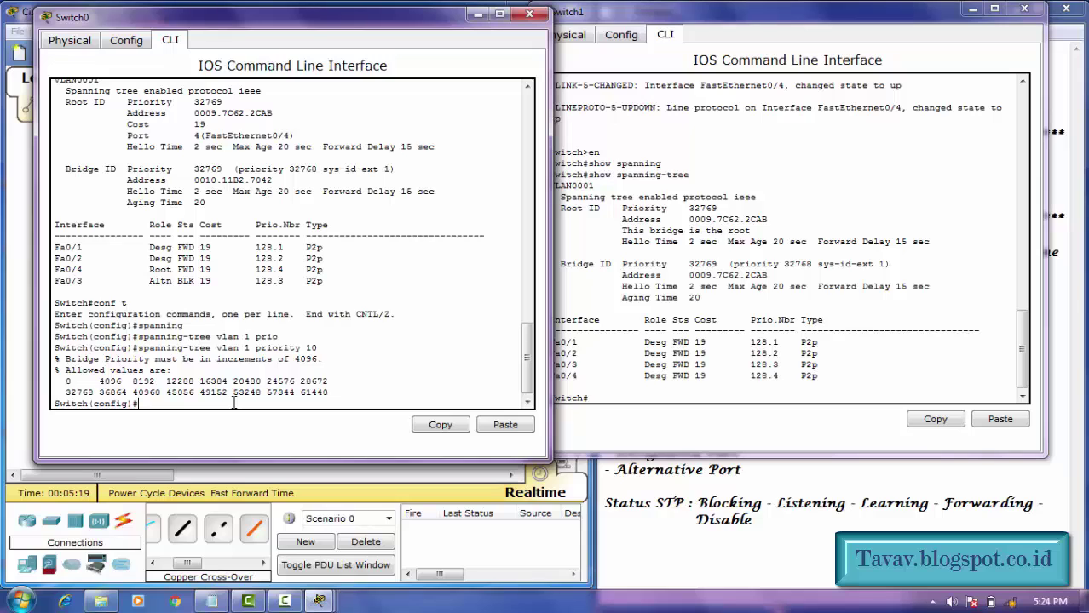
# Set Switch0's spanning-tree priority for VLAN 1 to 4096 and exit configuration mode
pyautogui.write('span')
pyautogui.write('n')
pyautogui.press('Tab')
pyautogui.write('v')
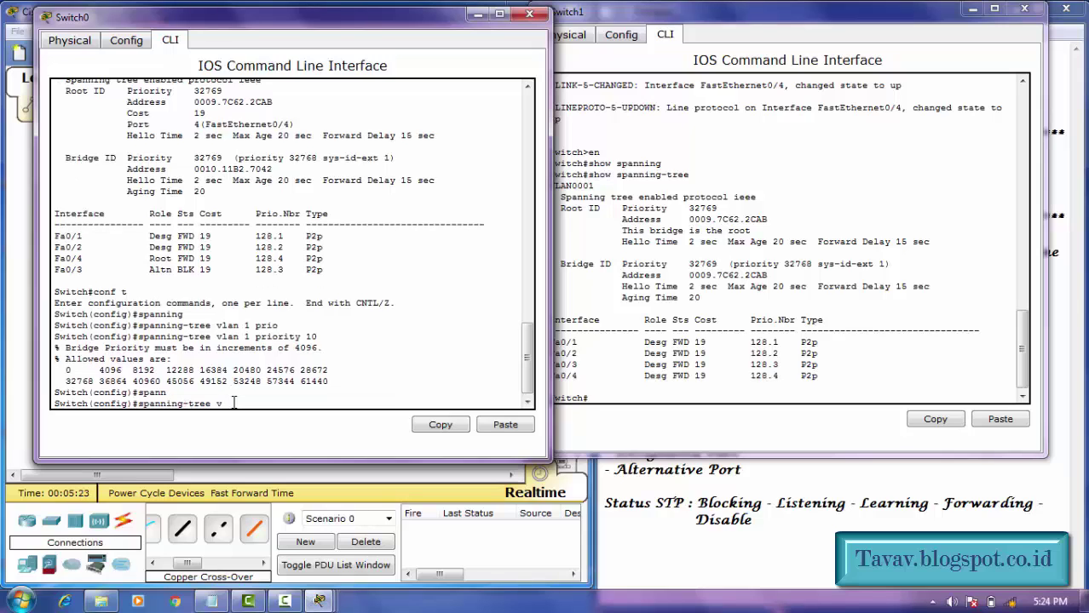
pyautogui.press('Tab')
pyautogui.write('1 p')
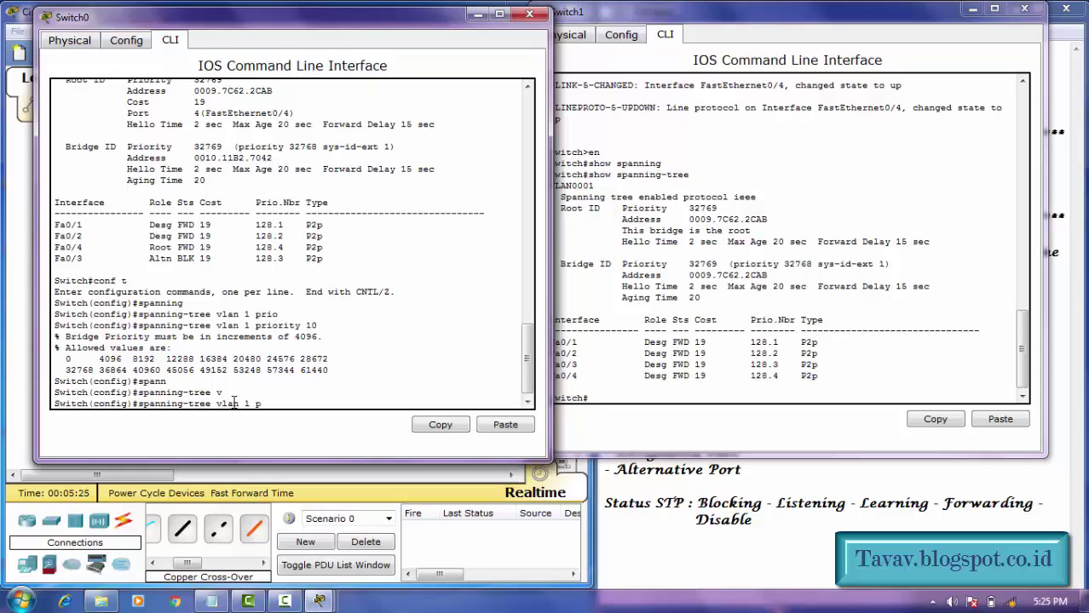
pyautogui.write('r')
pyautogui.press('Tab')
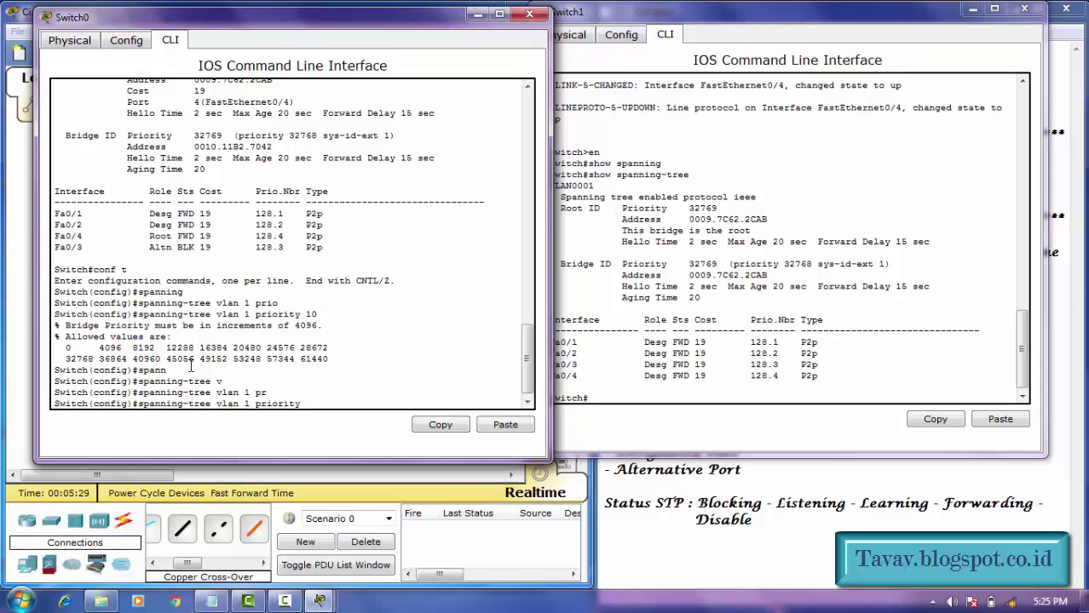
pyautogui.moveTo(99, 348); pyautogui.dragTo(120, 349)
pyautogui.click(315, 408)
pyautogui.write('4096')
pyautogui.press('Return')
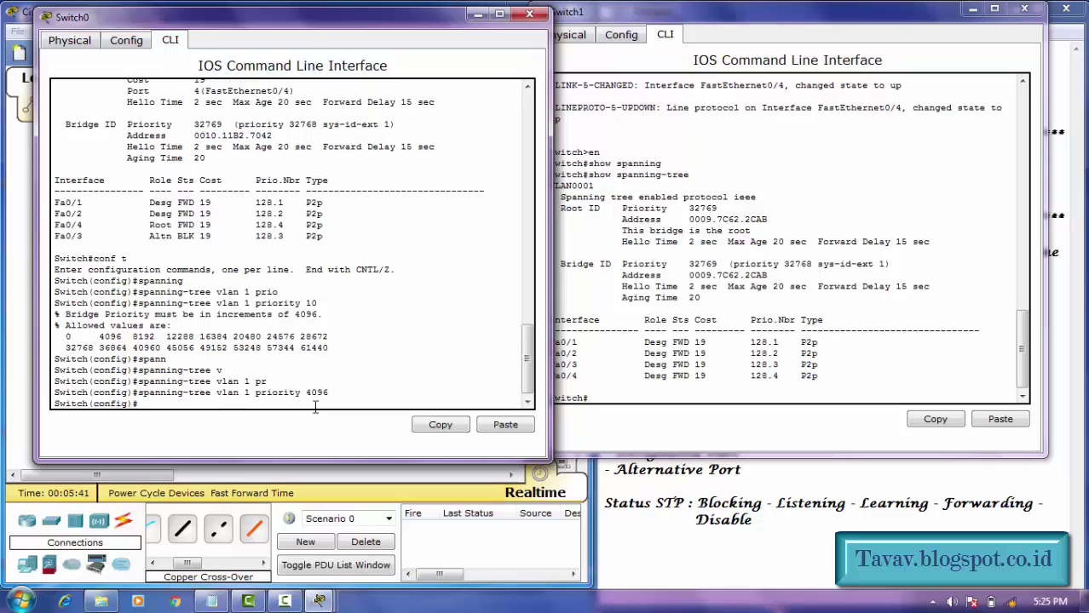
pyautogui.write('ex')
pyautogui.press('Return')
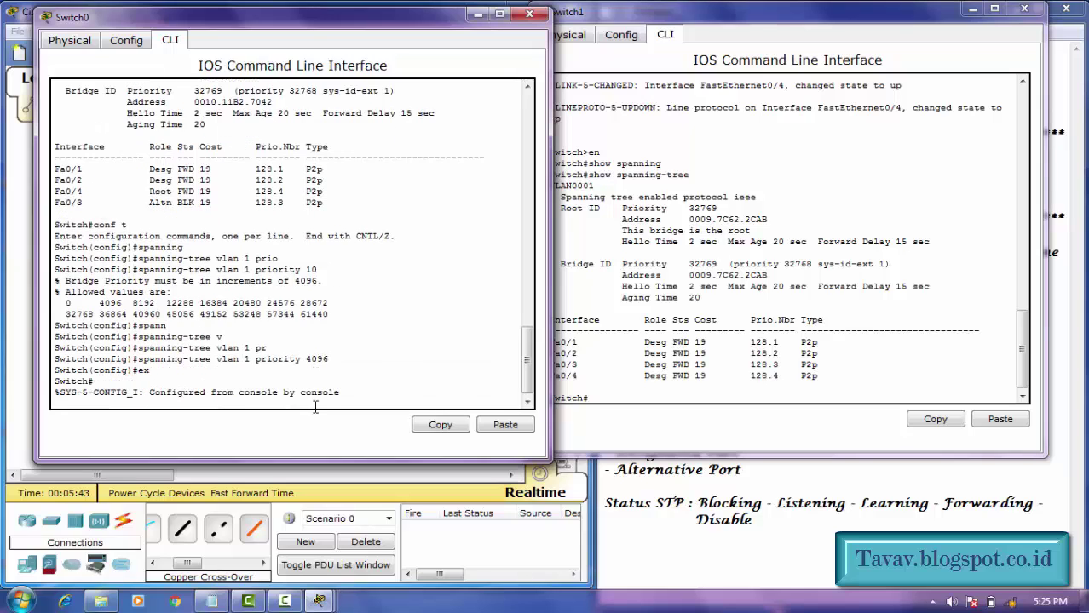
pyautogui.press('Return')
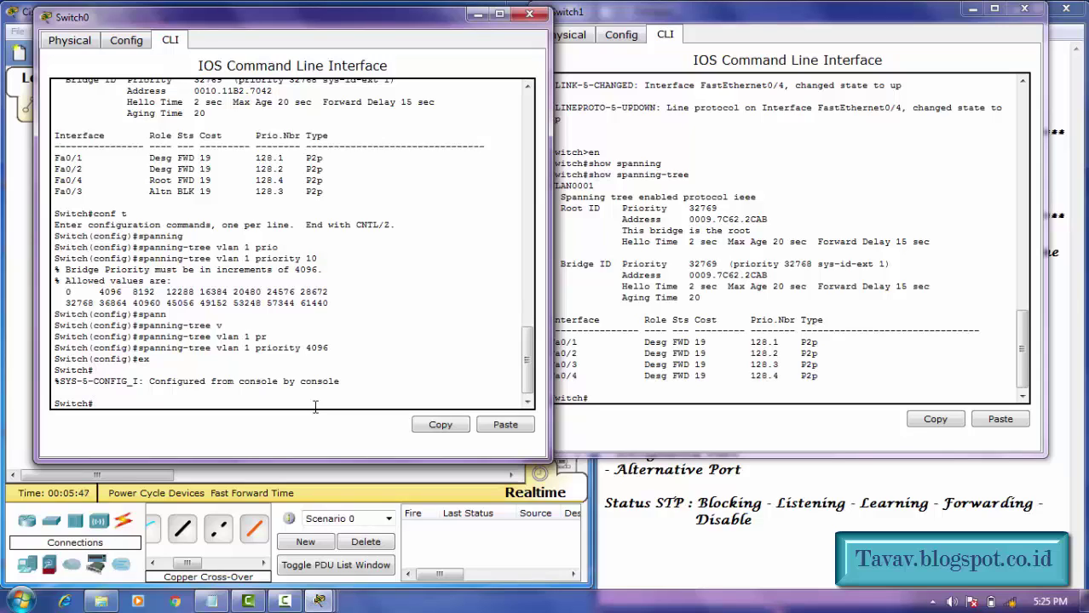
# Run show spanning-tree on Switch0 and highlight the root bridge line in its output
pyautogui.write('shown')
pyautogui.press('BackSpace')
pyautogui.write('spann')
pyautogui.press('Tab')
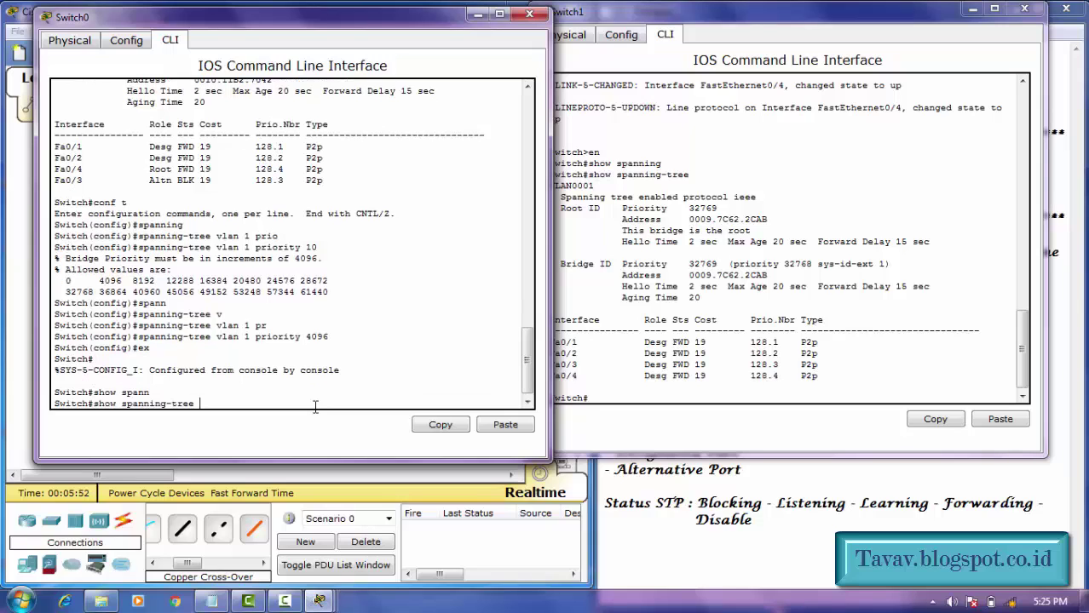
pyautogui.press('Return')
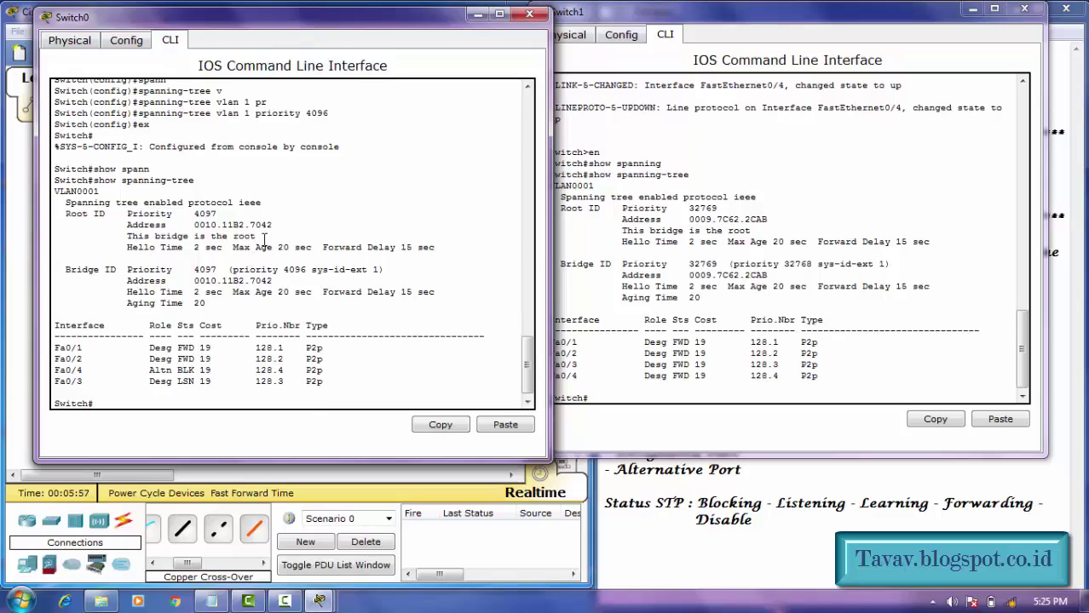
pyautogui.moveTo(257, 238); pyautogui.dragTo(93, 238)
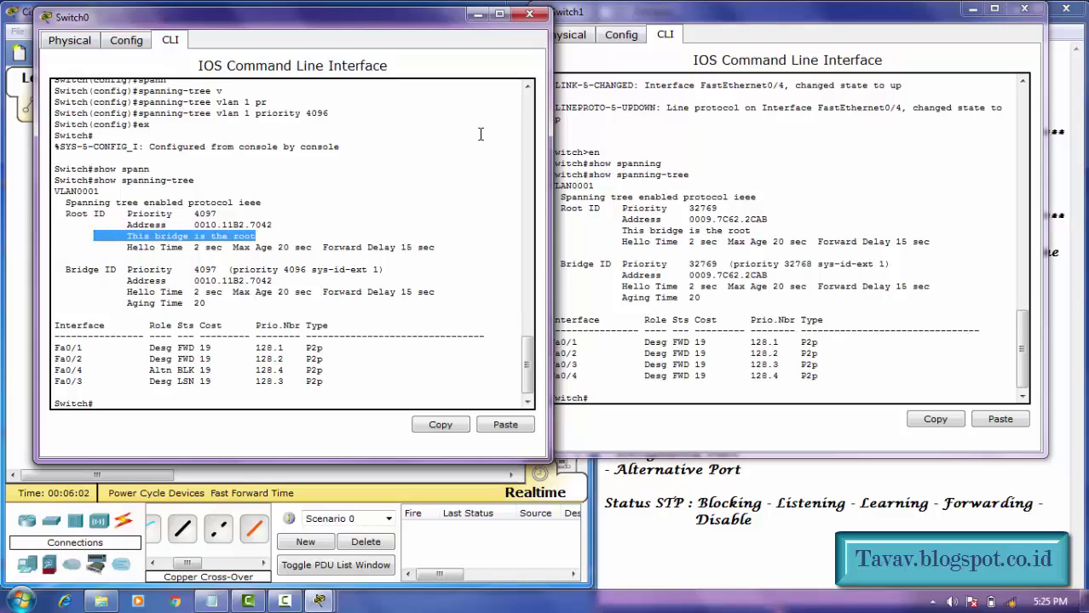
# Run show spanning-tree on Switch1's command line
pyautogui.click(672, 189)
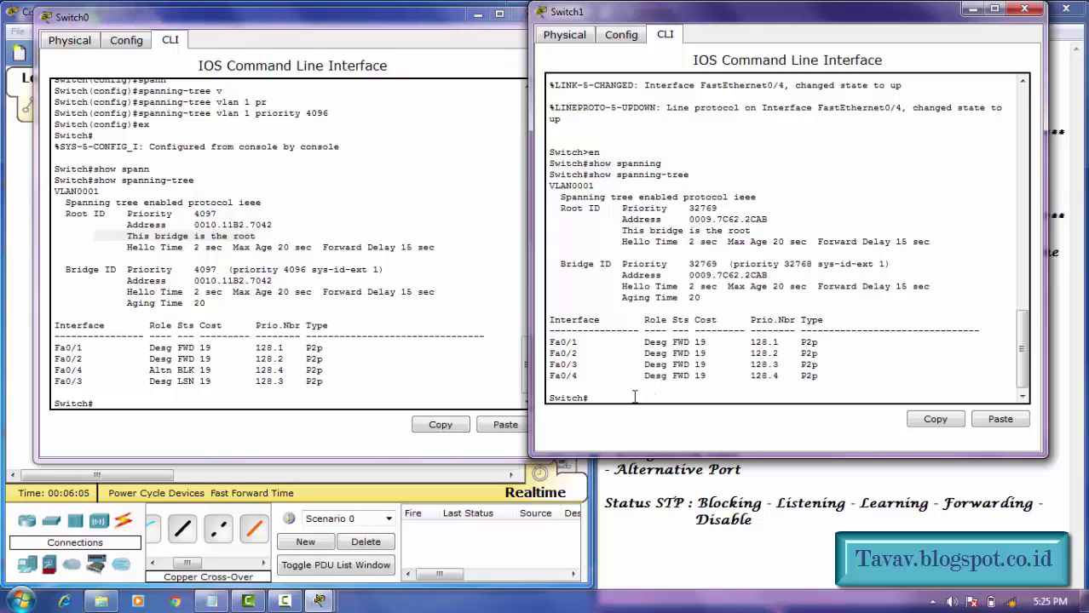
pyautogui.write('shown')
pyautogui.press('BackSpace')
pyautogui.write('spann')
pyautogui.press('Tab')
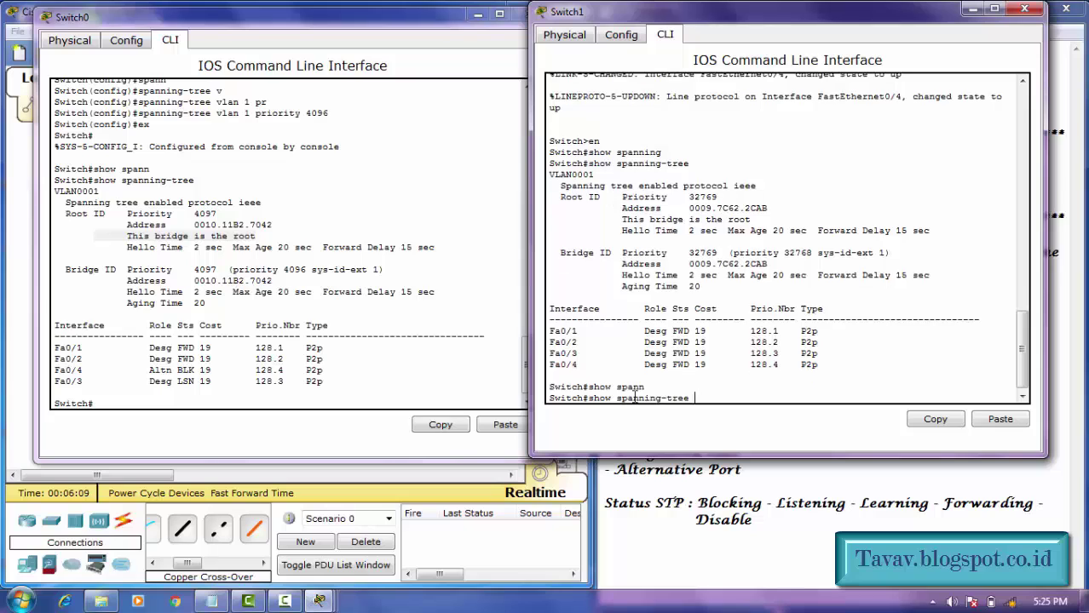
pyautogui.press('Return')
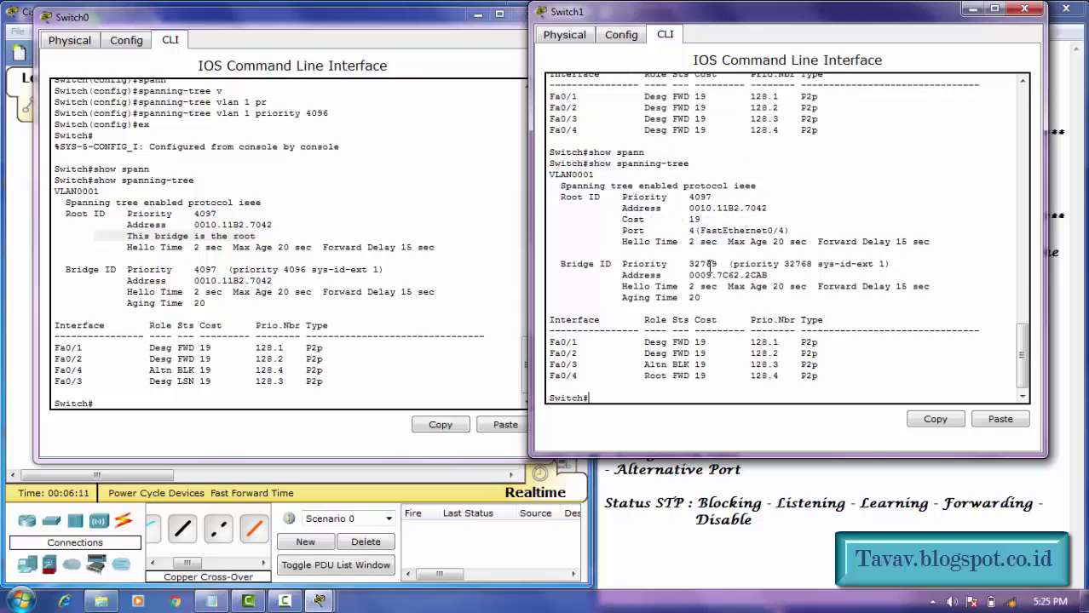
# Highlight the root port line in Switch1's output, then minimize both switch windows to view the topology
pyautogui.moveTo(606, 232); pyautogui.dragTo(802, 232)
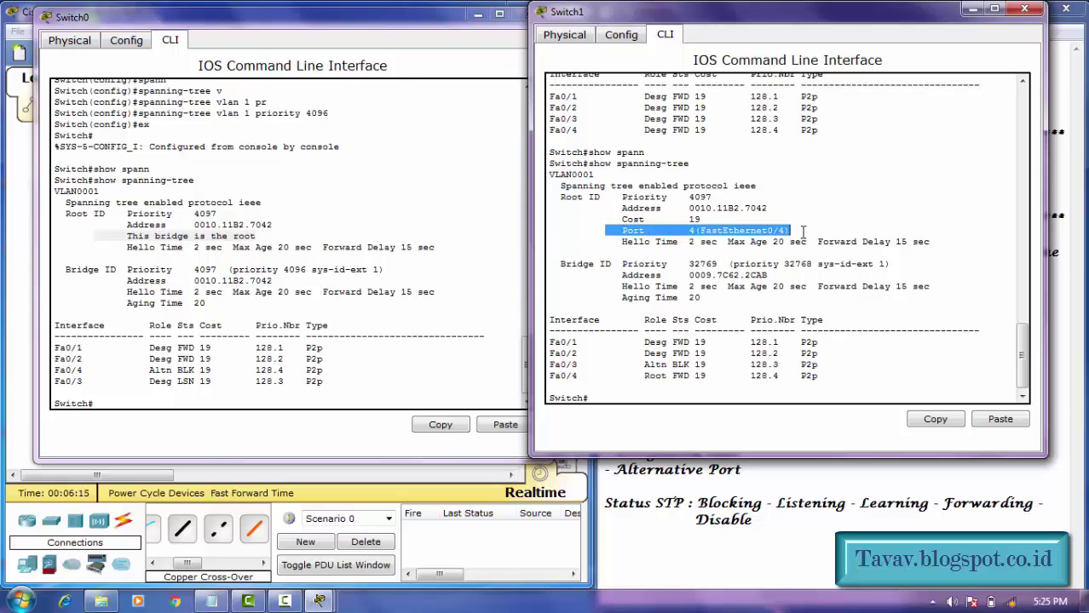
pyautogui.click(974, 10)
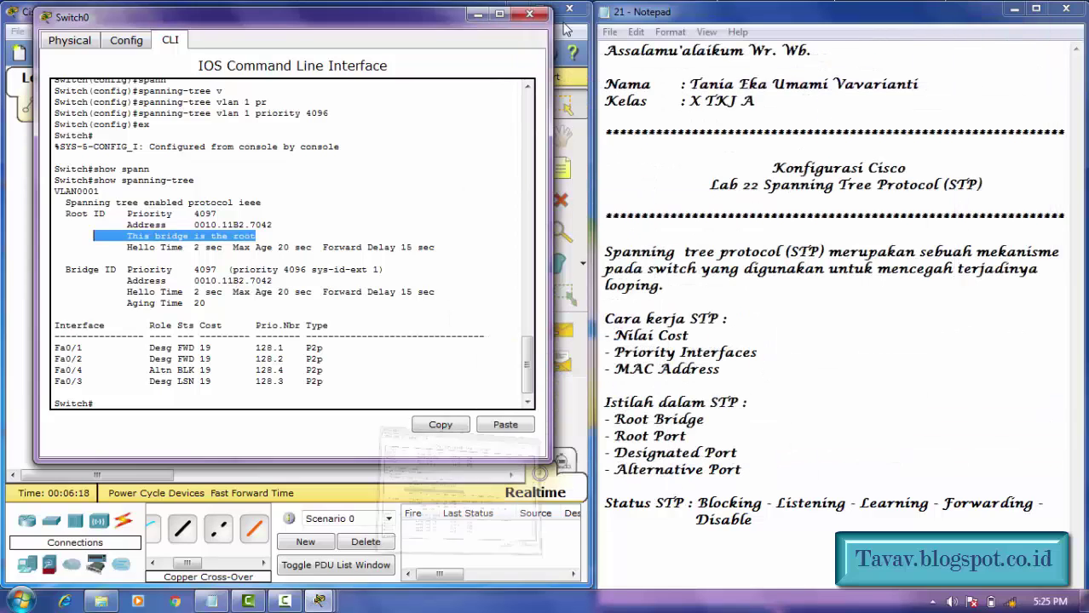
pyautogui.click(476, 14)
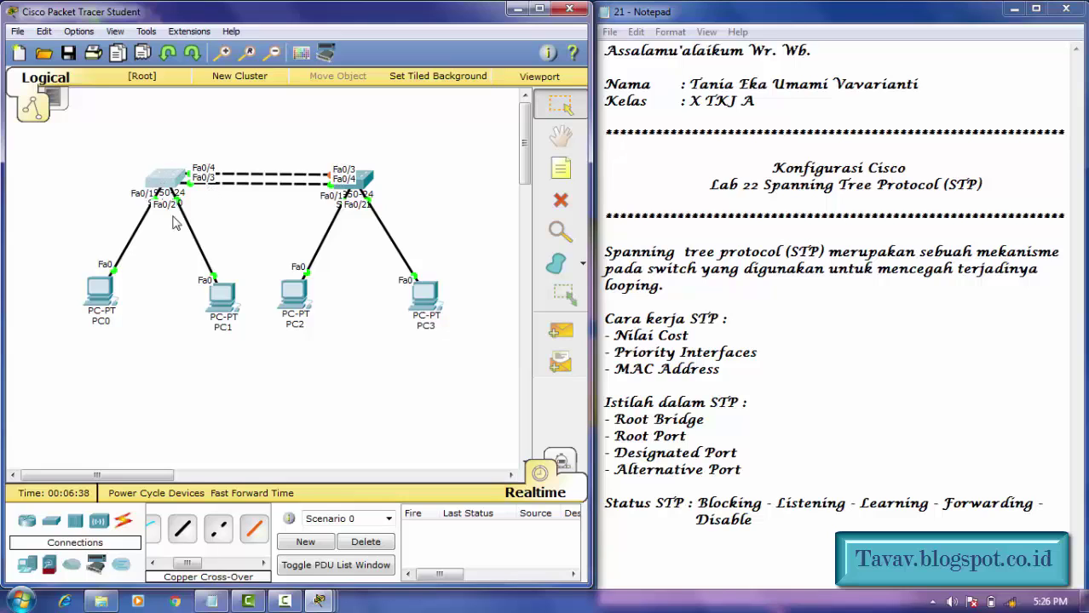
# Switch to Notepad and add a full-width line of asterisks below the STP status list
pyautogui.click(780, 521)
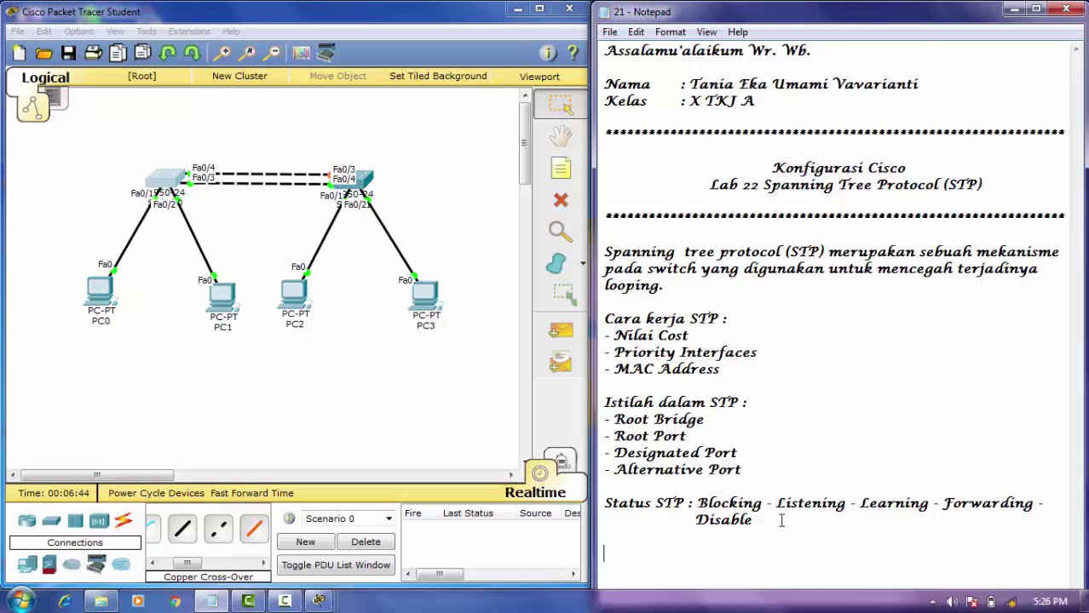
pyautogui.write('************************************************')
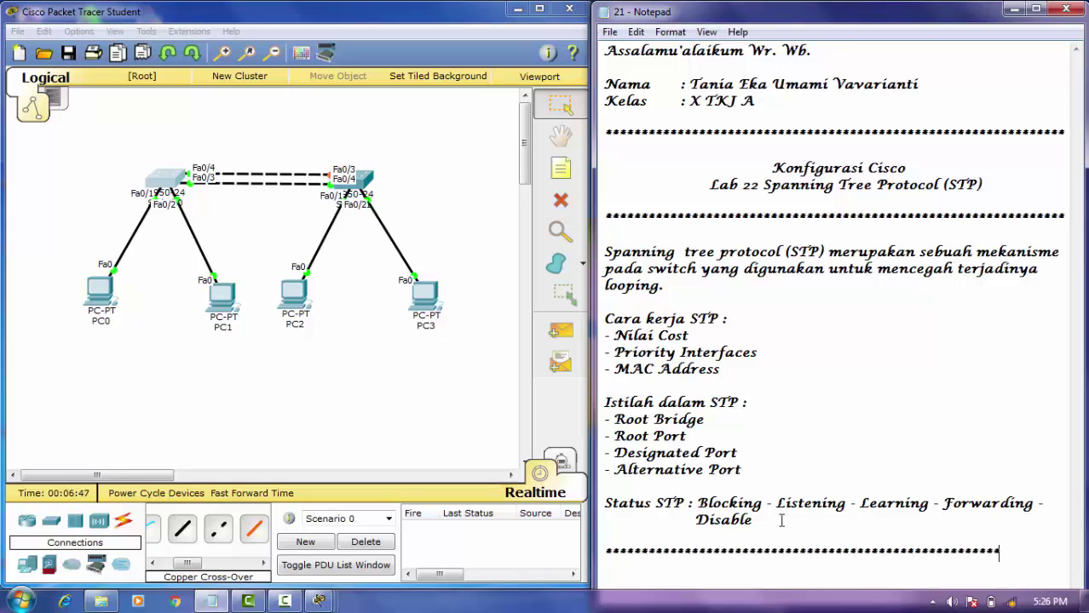
pyautogui.write('********')
pyautogui.press('Return')
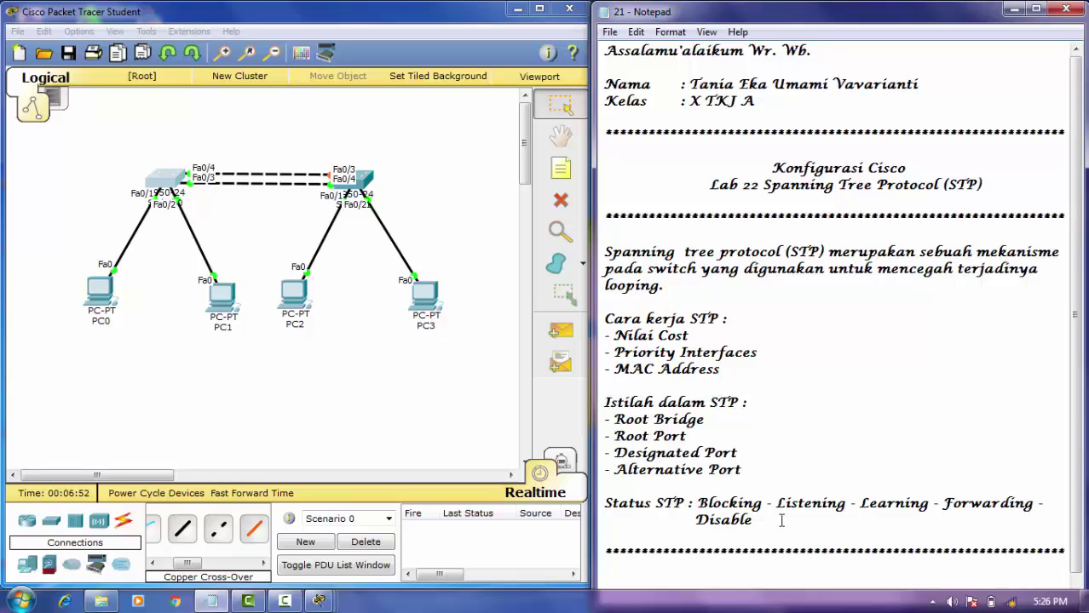
# Write the closing lines "Lab 22 telah selesai" and "Wassalamu'alaikum Wr. Wb" below the asterisk divider, separated by a blank line
pyautogui.write('Lab 22 telah selesai')
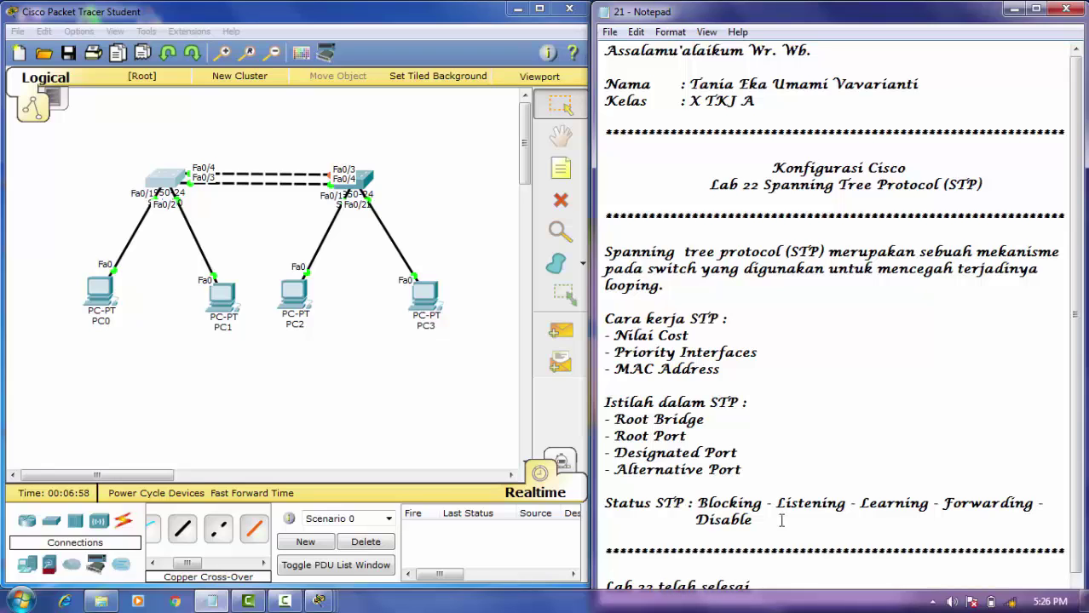
pyautogui.press('Return')
pyautogui.press('Return')
pyautogui.write('Wass')
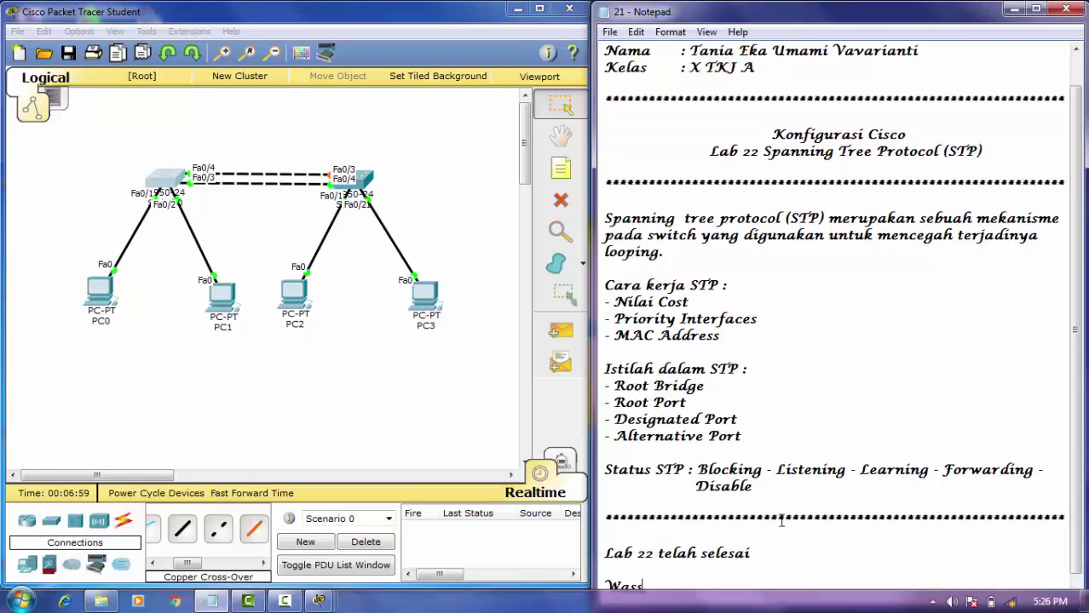
pyautogui.write("alamu'alaiku")
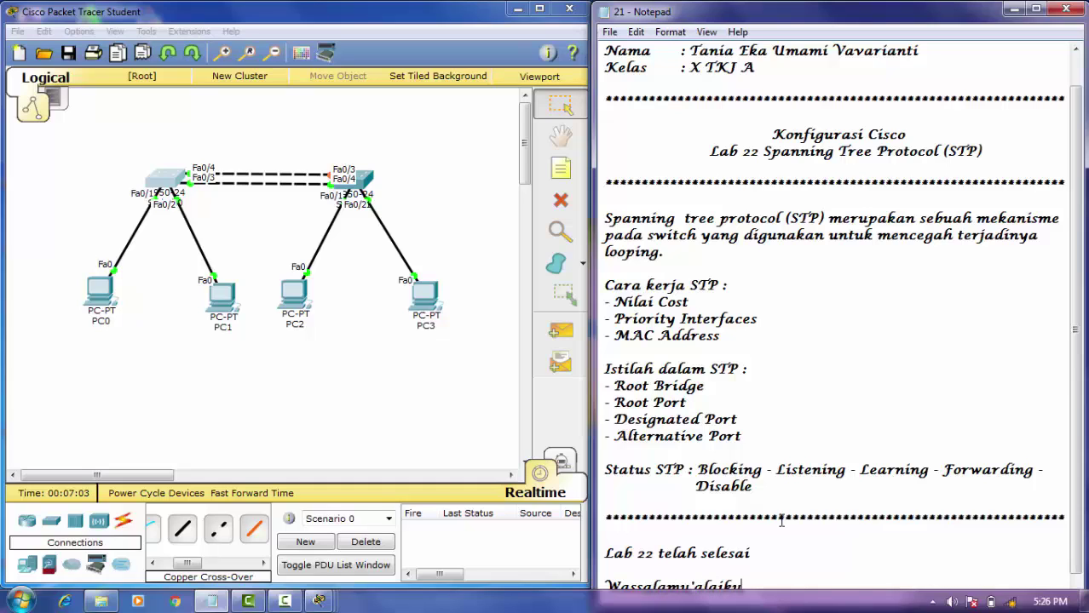
pyautogui.write('m Wr. Wb')
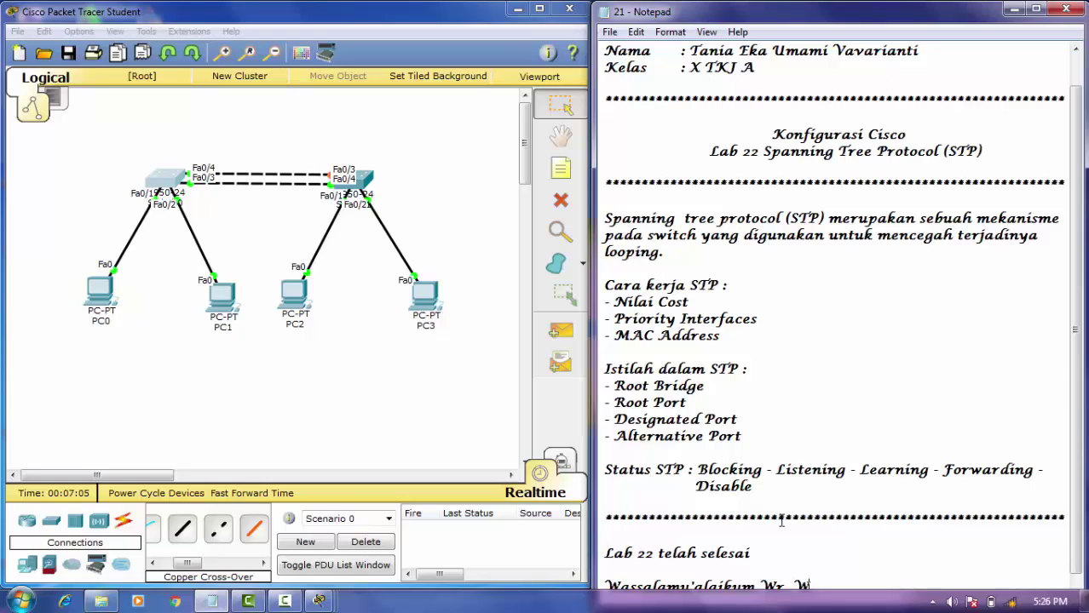